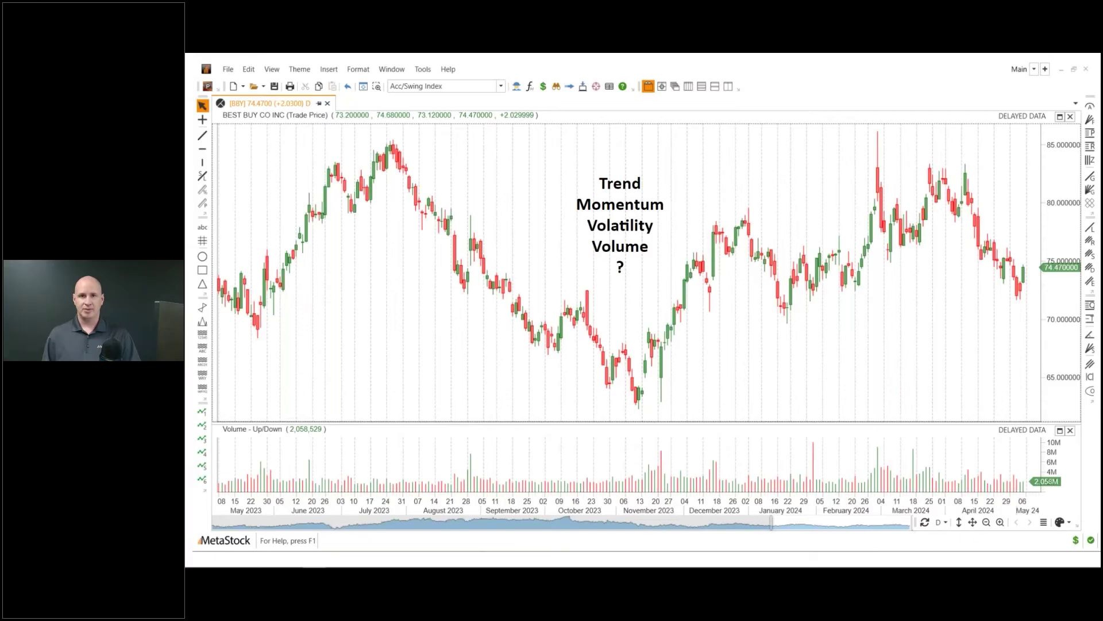
Switch to MetaStock and show the plain 3M Company (MMM) daily bar chart on Chart2
{"action": "key", "text": "alt+Tab"}
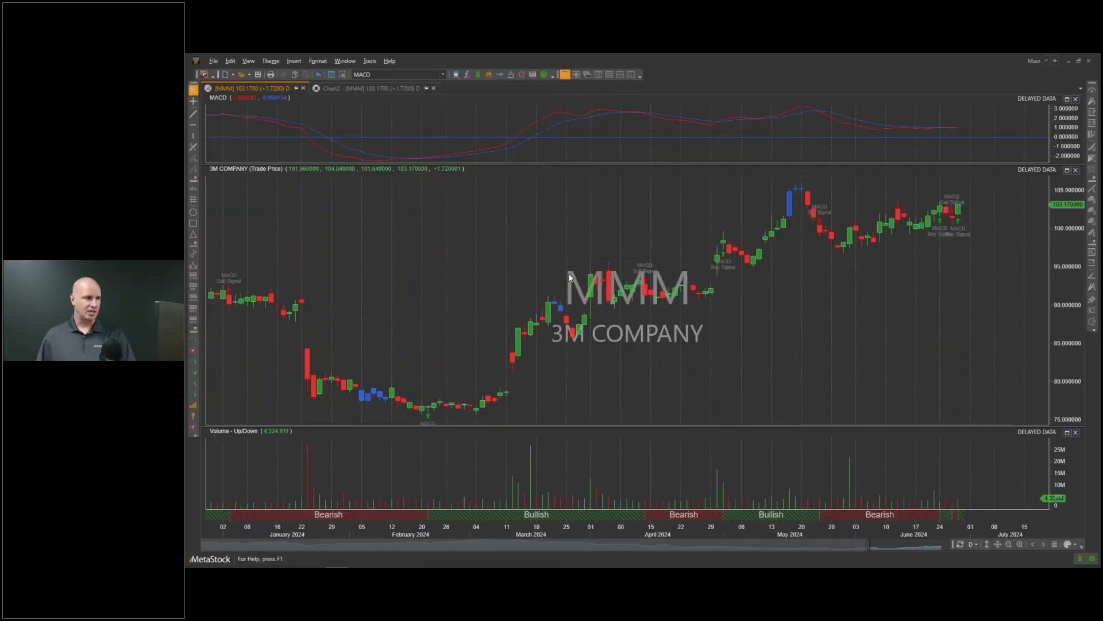
{"action": "left_click", "coordinate": [388, 87]}
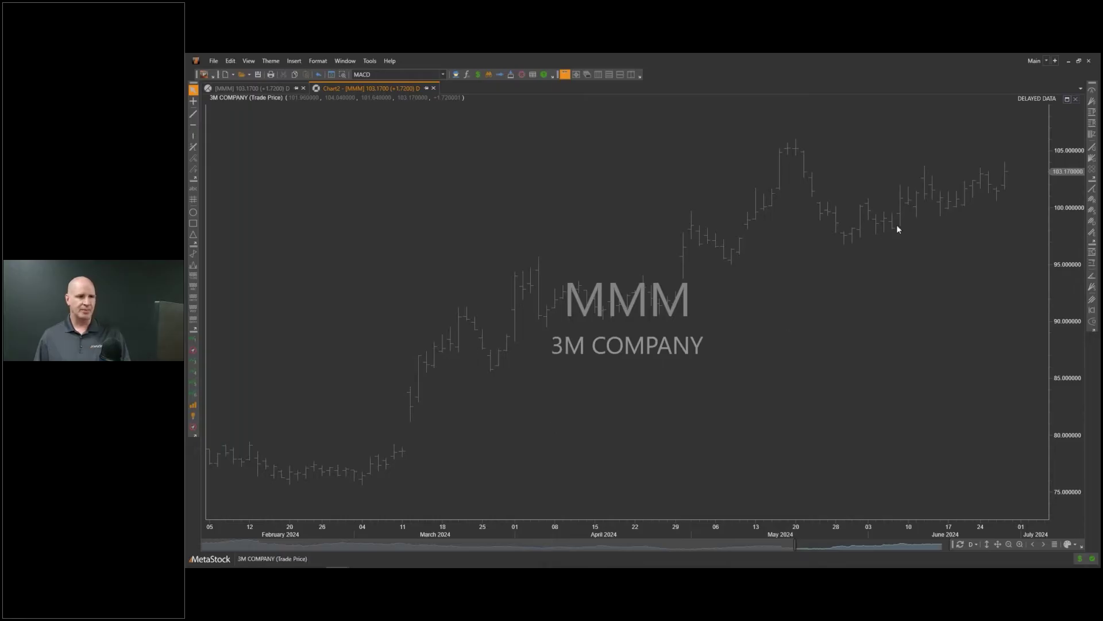
{"action": "mouse_move", "coordinate": [869, 241]}
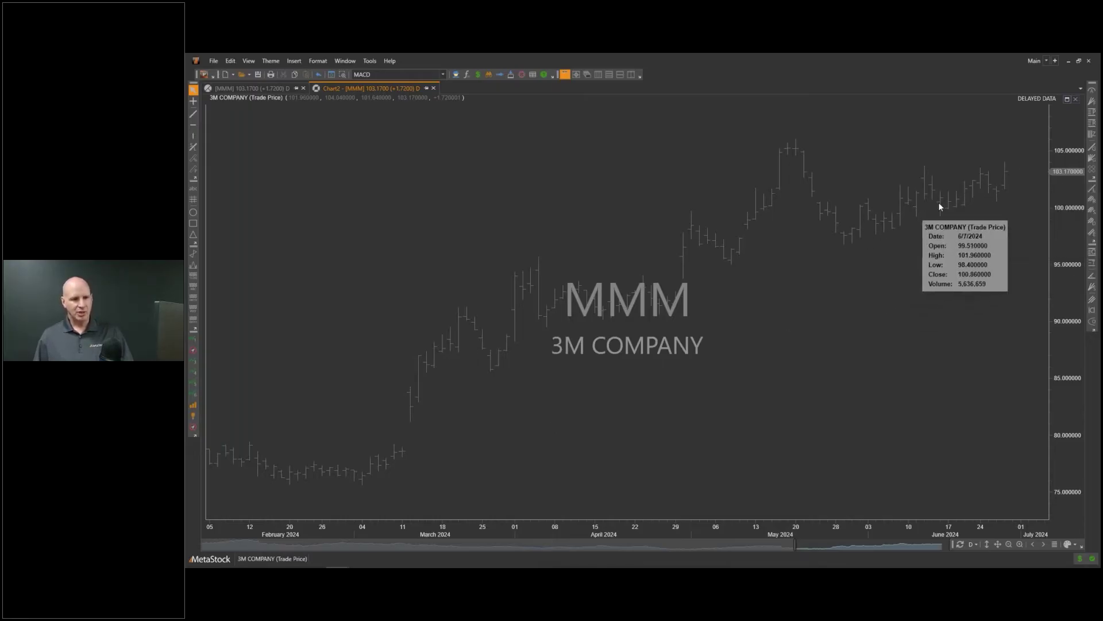
{"action": "mouse_move", "coordinate": [1005, 179]}
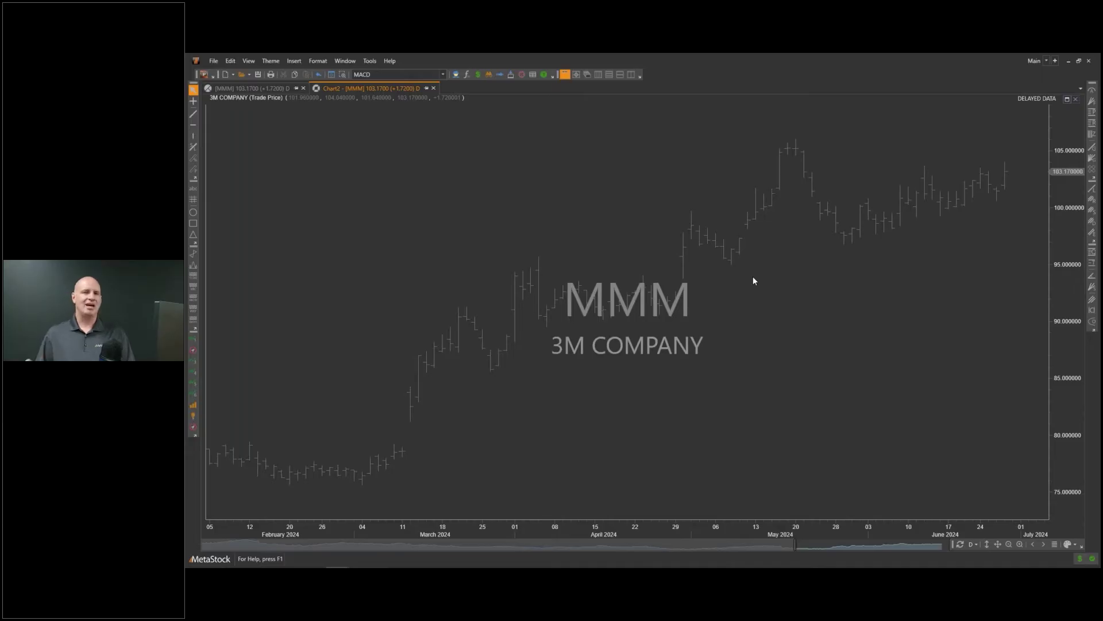
Return to the MMM candlestick chart with MACD and move the exploration results window up-left
{"action": "left_click", "coordinate": [274, 91]}
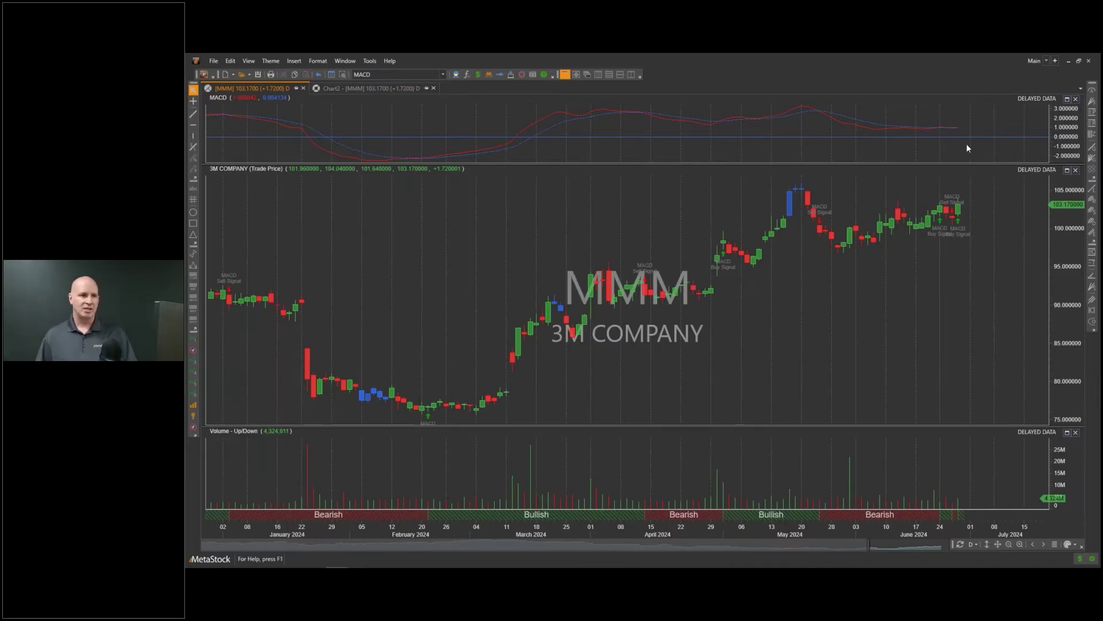
{"action": "mouse_move", "coordinate": [959, 132]}
{"action": "mouse_move", "coordinate": [959, 223]}
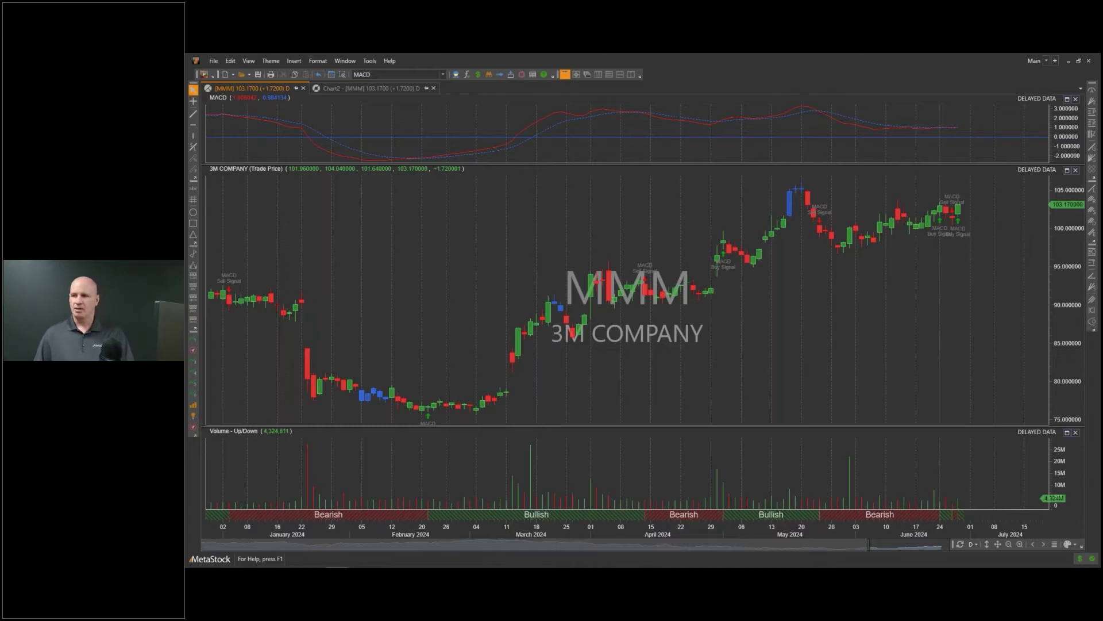
{"action": "left_click_drag", "start_coordinate": [571, 290], "coordinate": [327, 118]}
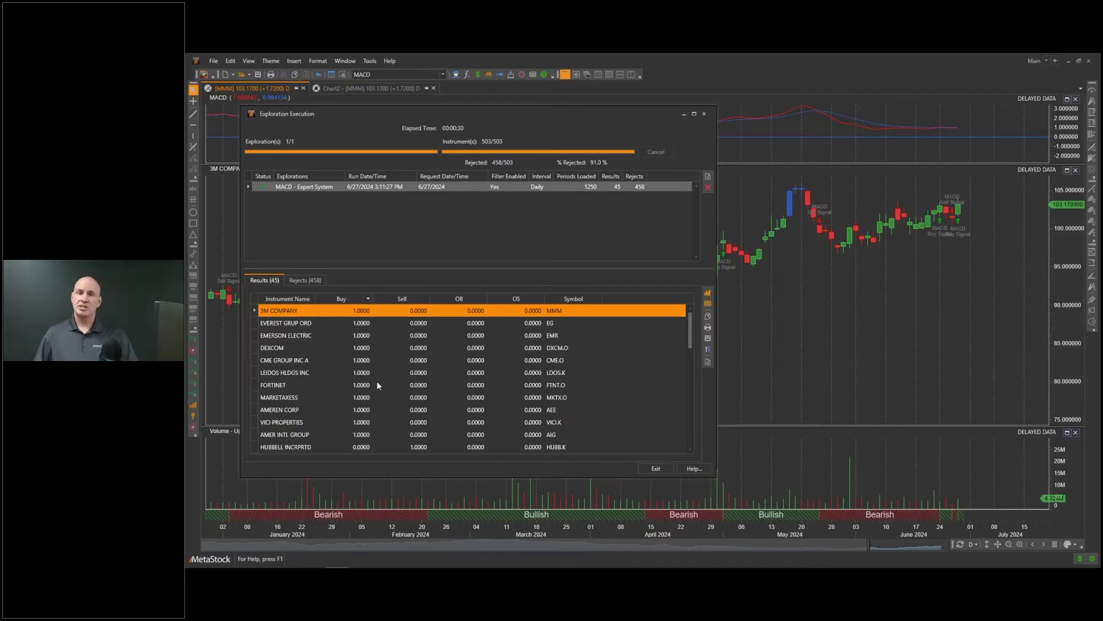
{"action": "scroll", "coordinate": [401, 384], "scroll_direction": "down", "scroll_amount": 2}
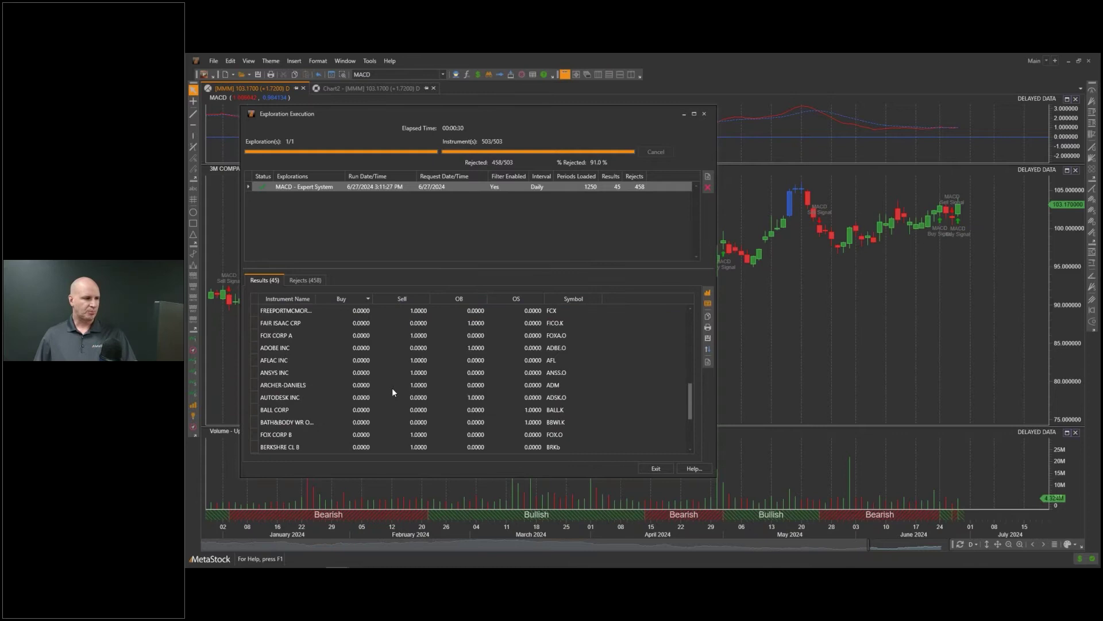
{"action": "scroll", "coordinate": [395, 390], "scroll_direction": "up", "scroll_amount": 2}
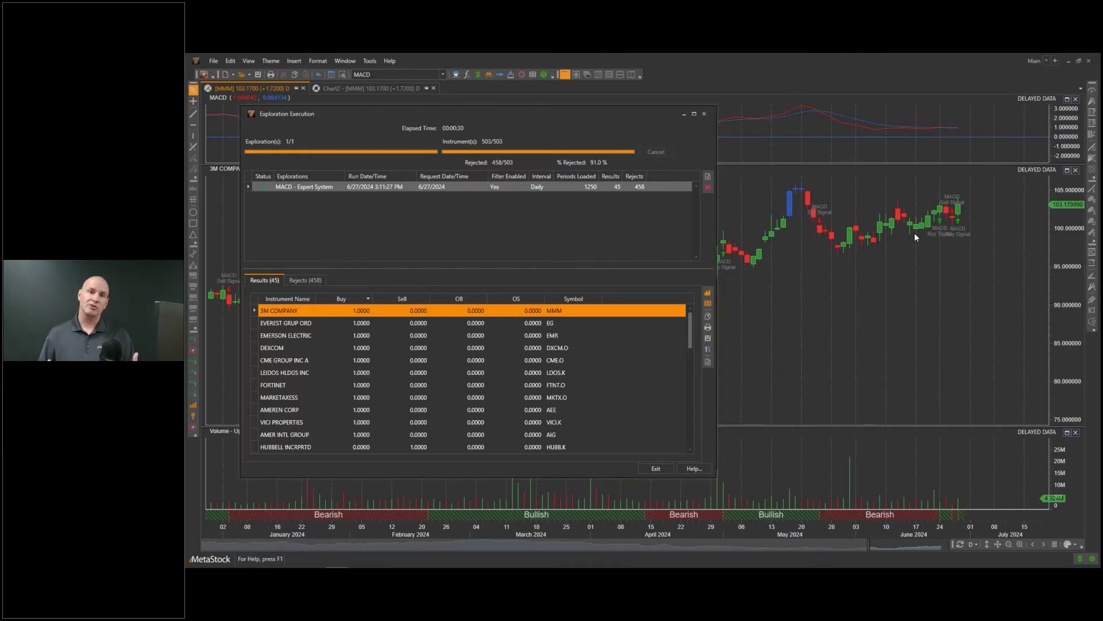
Close the Exploration Execution results window and open the Power Console
{"action": "left_click", "coordinate": [704, 114]}
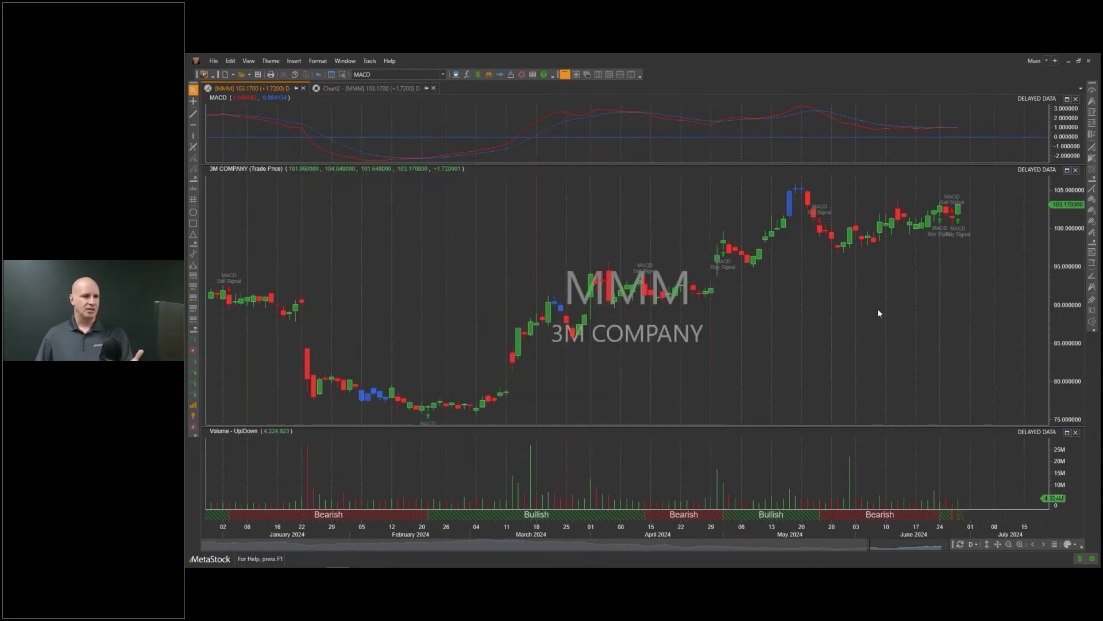
{"action": "left_click", "coordinate": [205, 75]}
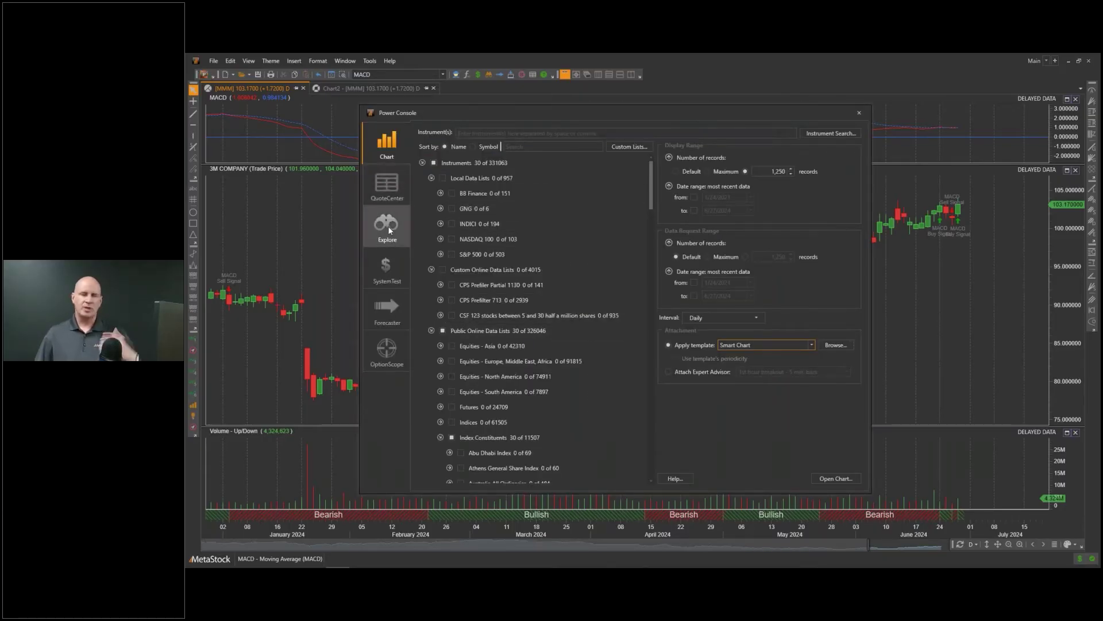
On the System Test page, uncheck MACD - Expert System and filter the test list by 'MACD'
{"action": "left_click", "coordinate": [386, 268]}
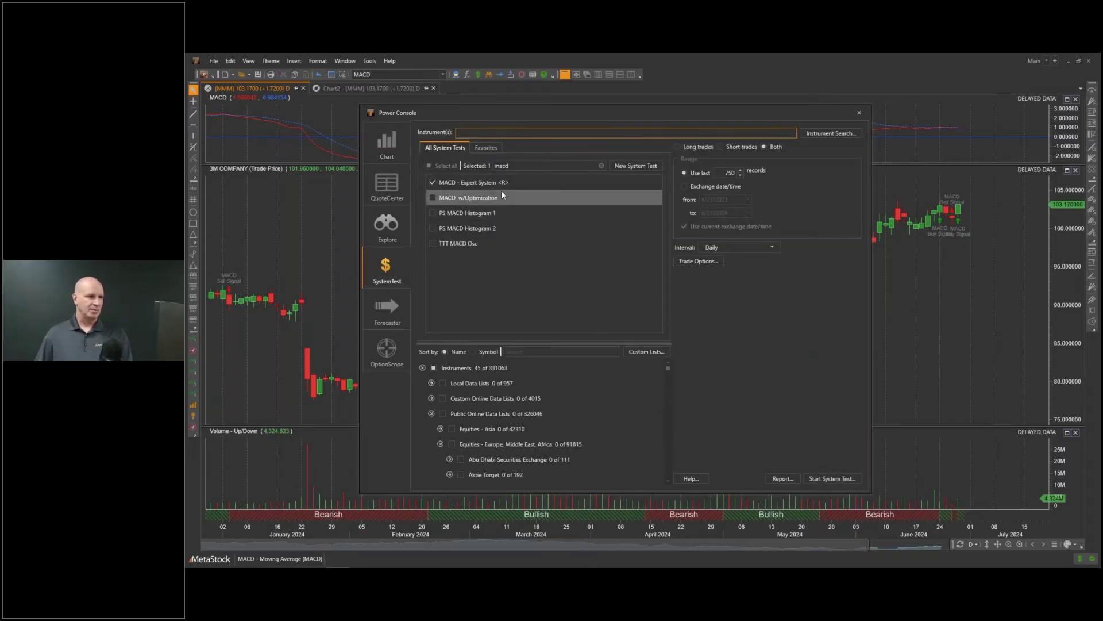
{"action": "left_click", "coordinate": [432, 183]}
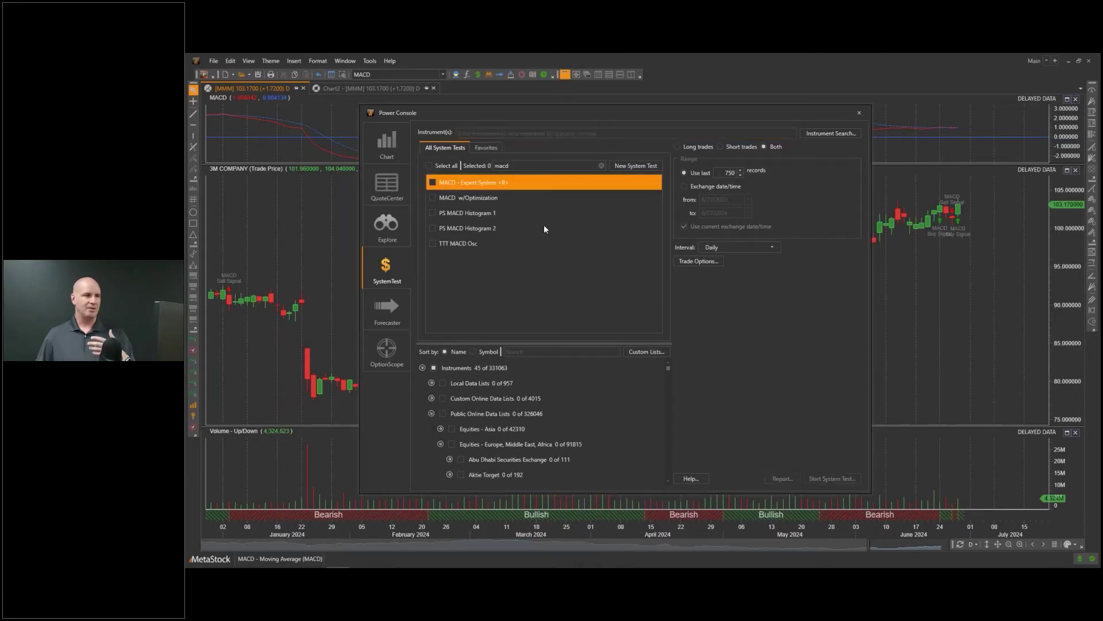
{"action": "left_click", "coordinate": [600, 166]}
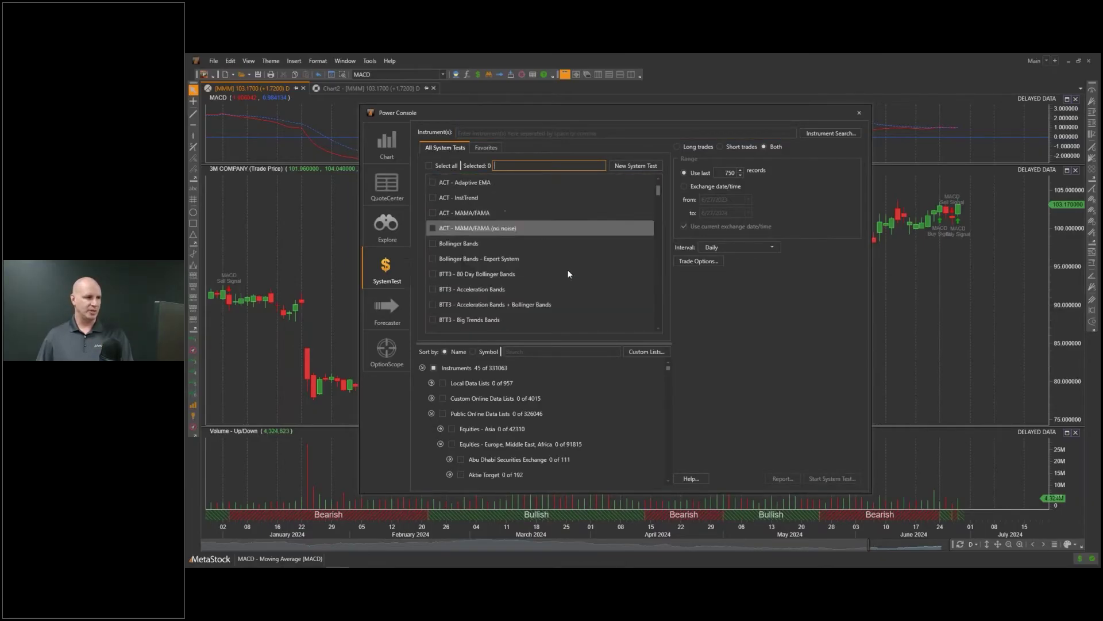
{"action": "scroll", "coordinate": [537, 280], "scroll_direction": "down", "scroll_amount": 5}
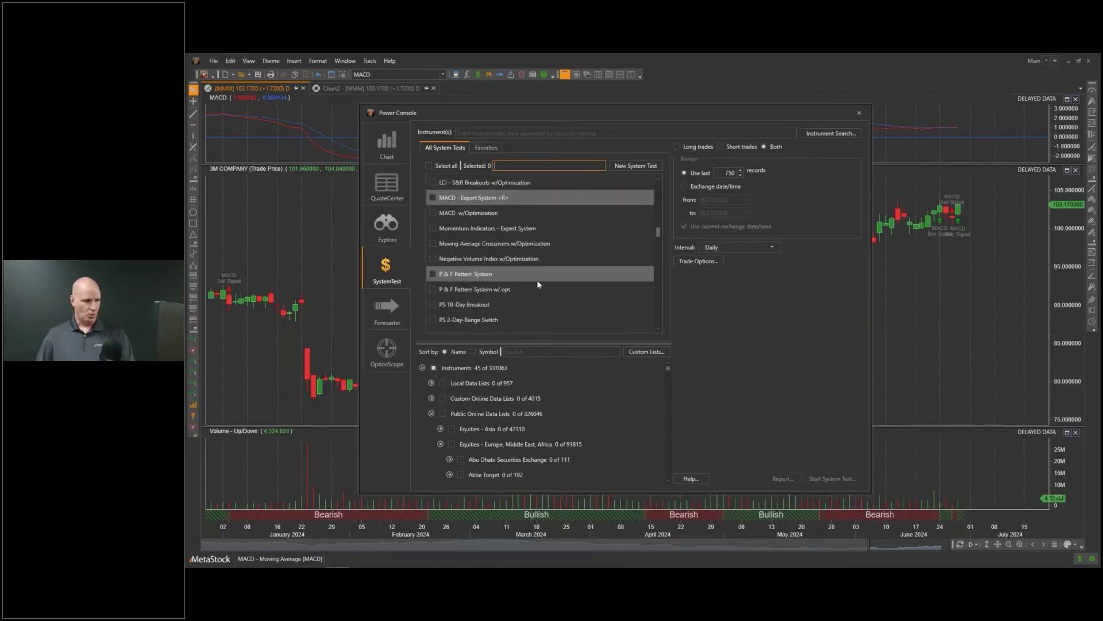
{"action": "scroll", "coordinate": [537, 280], "scroll_direction": "down", "scroll_amount": 5}
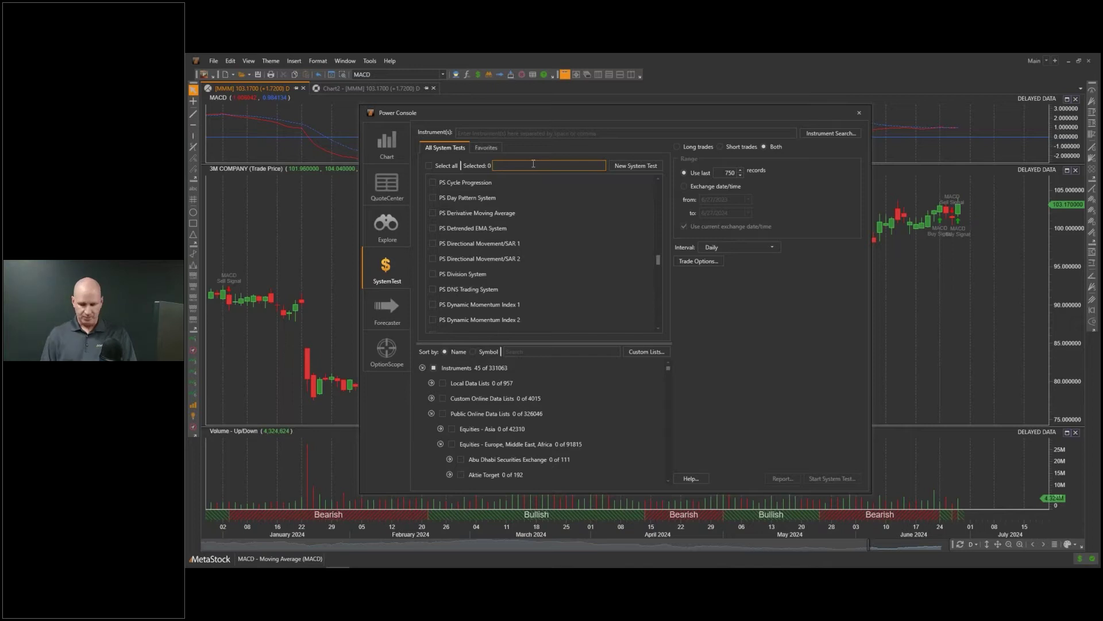
{"action": "type", "text": "MACD"}
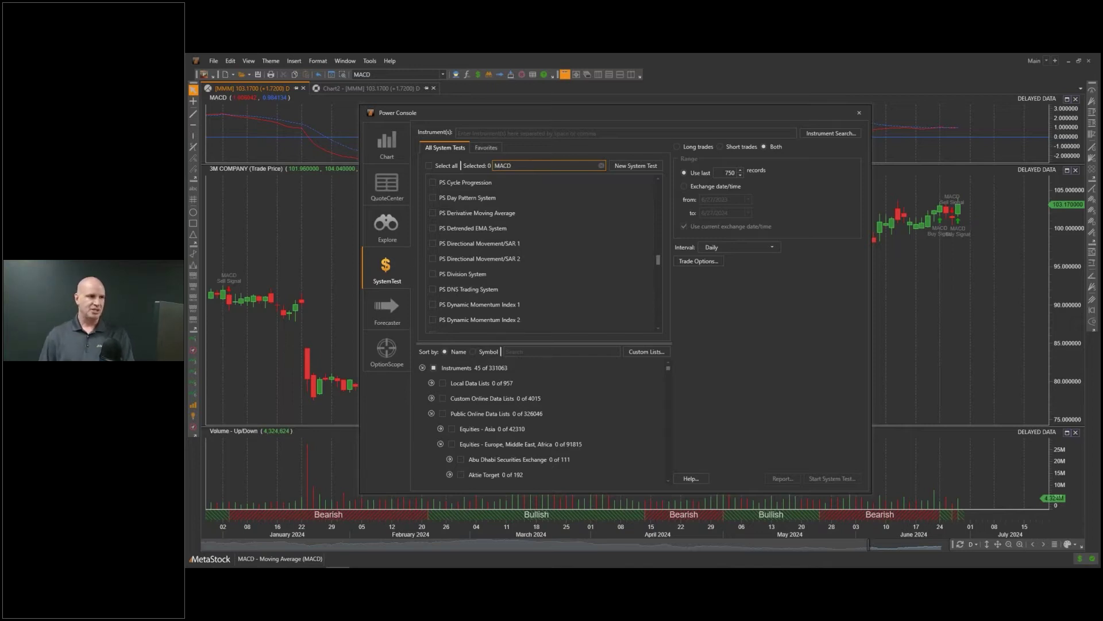
{"action": "key", "text": "Return"}
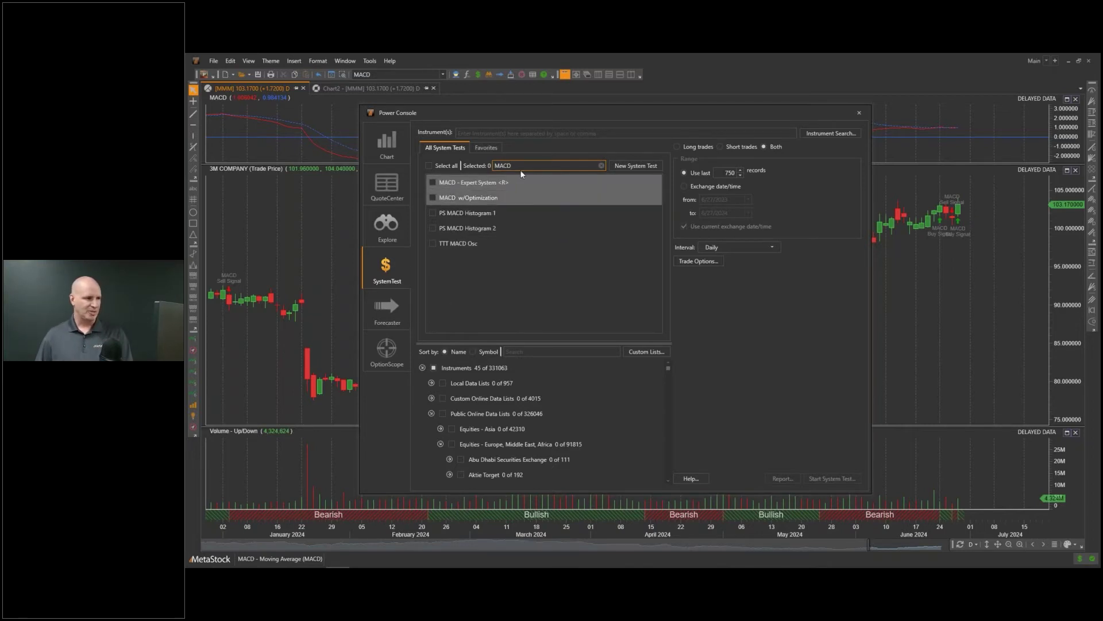
Scroll the instrument list to Last Exploration Results, showing all 45 of 45 stocks checked
{"action": "scroll", "coordinate": [557, 448], "scroll_direction": "down", "scroll_amount": 2}
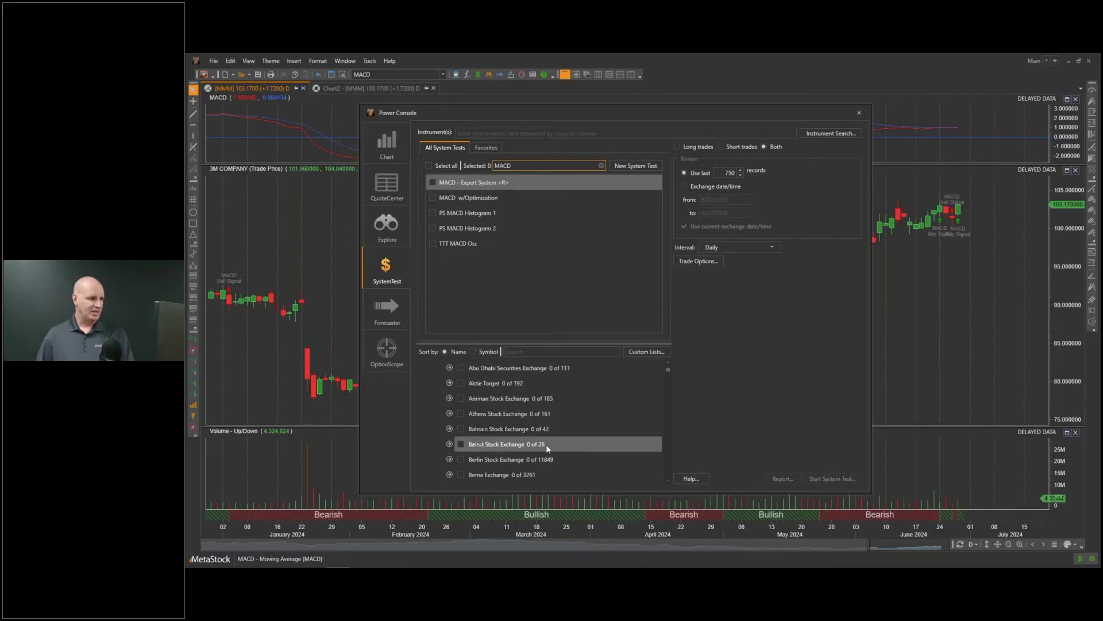
{"action": "scroll", "coordinate": [546, 444], "scroll_direction": "down", "scroll_amount": 10}
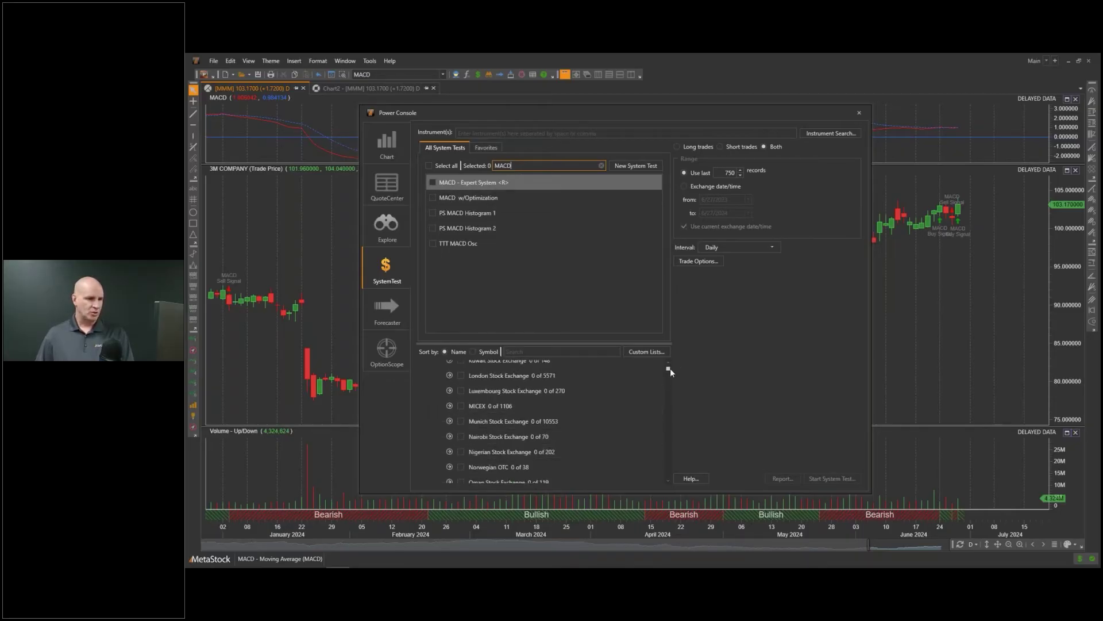
{"action": "left_click_drag", "start_coordinate": [671, 384], "coordinate": [666, 436]}
{"action": "scroll", "coordinate": [632, 437], "scroll_direction": "down", "scroll_amount": 4}
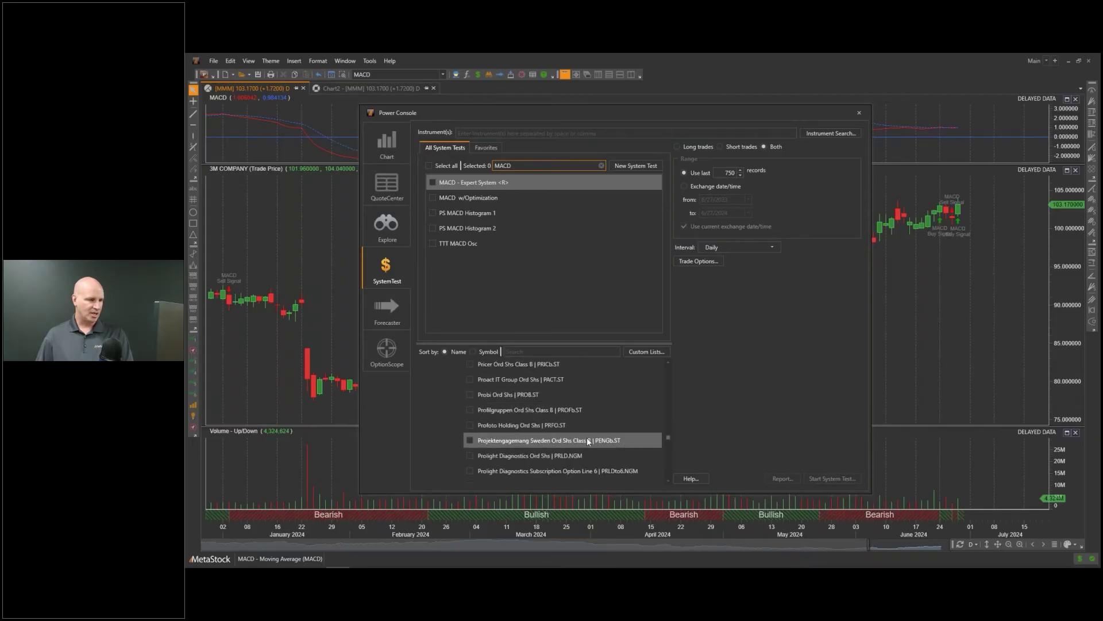
{"action": "scroll", "coordinate": [588, 440], "scroll_direction": "down", "scroll_amount": 5}
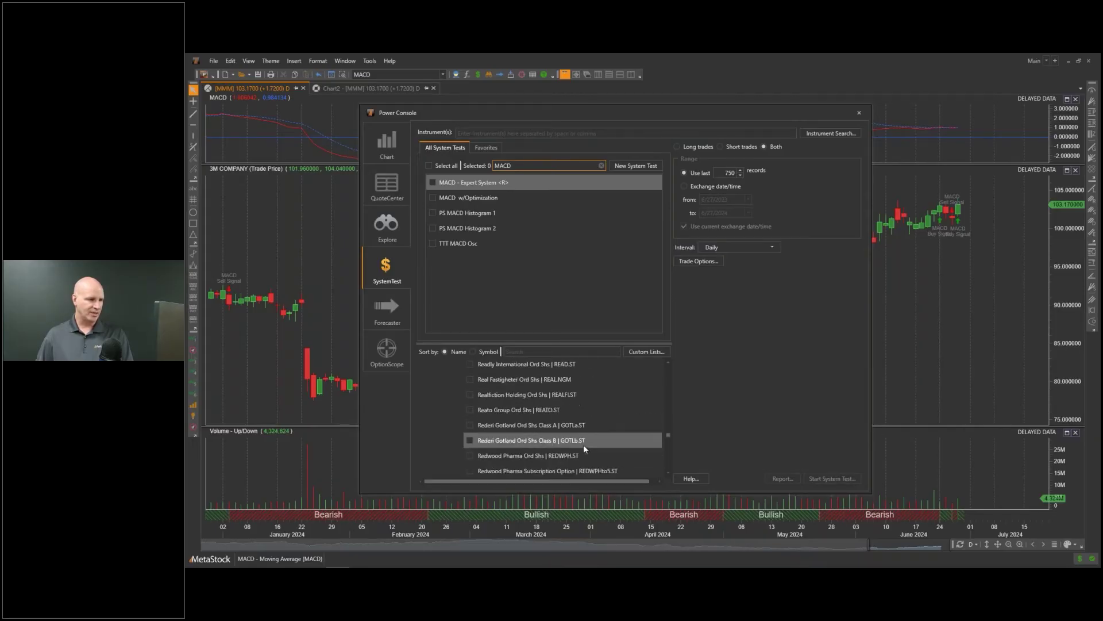
{"action": "scroll", "coordinate": [583, 444], "scroll_direction": "down", "scroll_amount": 6}
{"action": "scroll", "coordinate": [666, 452], "scroll_direction": "down", "scroll_amount": 2}
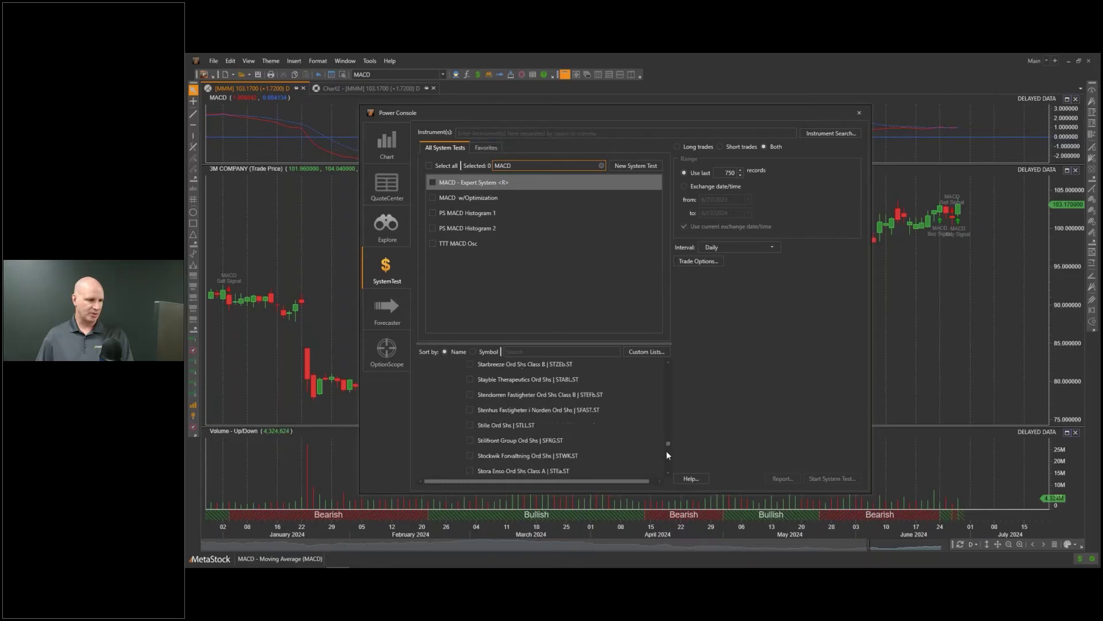
{"action": "scroll", "coordinate": [667, 455], "scroll_direction": "down", "scroll_amount": 6}
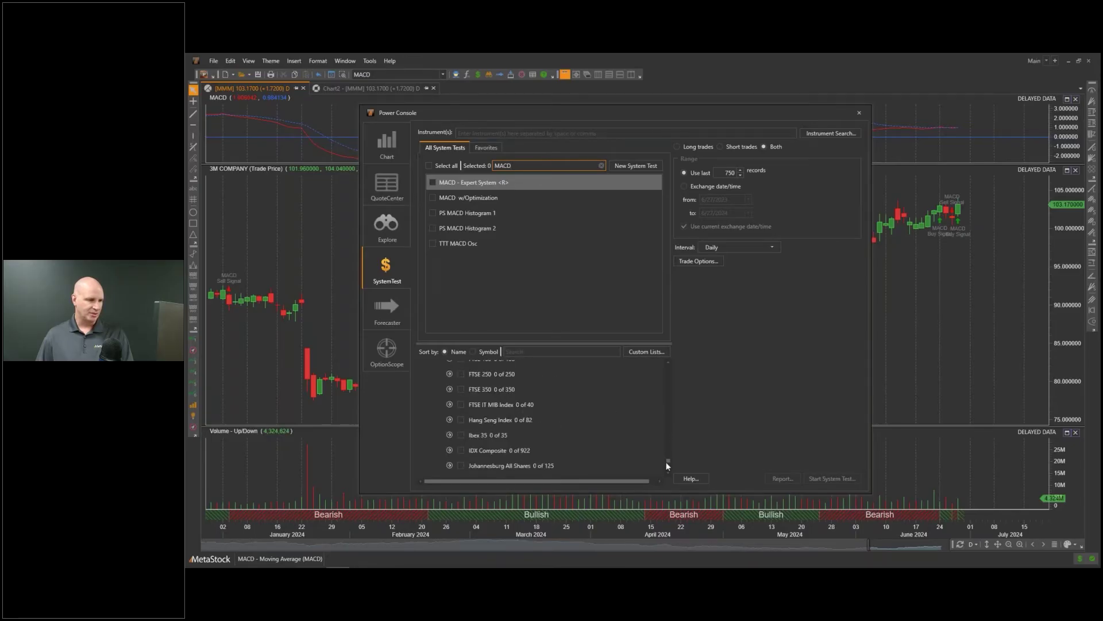
{"action": "scroll", "coordinate": [667, 463], "scroll_direction": "down", "scroll_amount": 8}
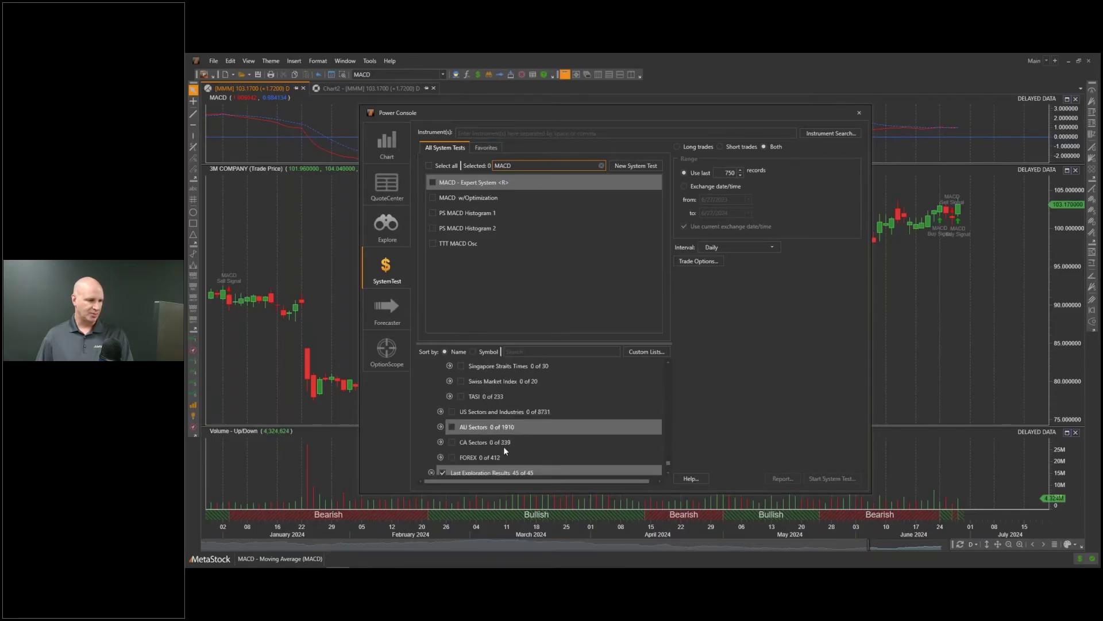
{"action": "scroll", "coordinate": [506, 447], "scroll_direction": "down", "scroll_amount": 2}
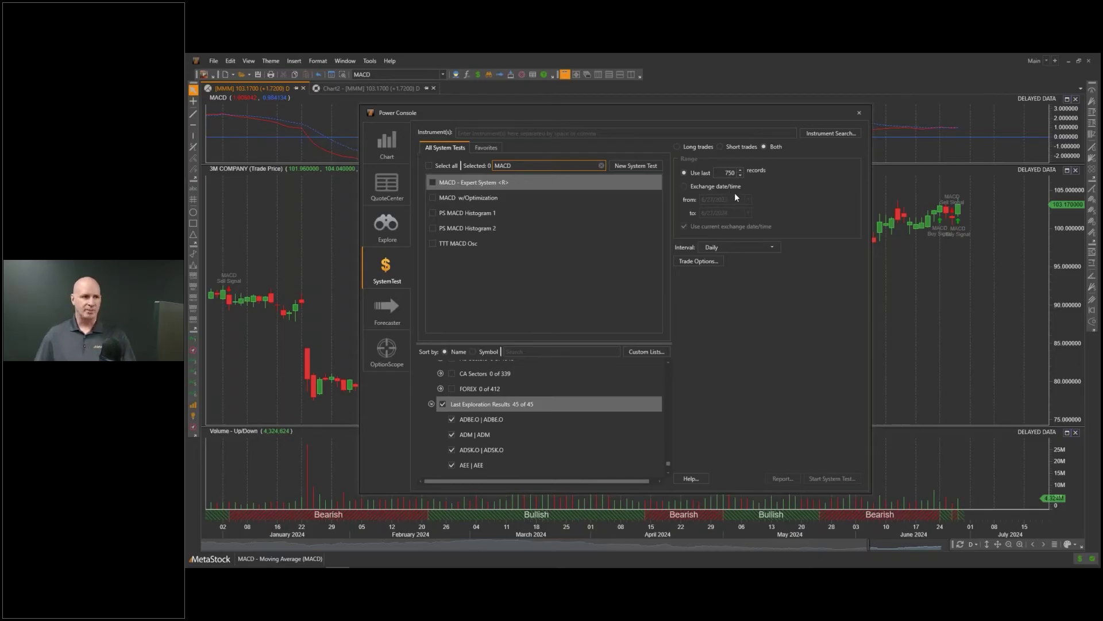
{"action": "mouse_move", "coordinate": [956, 217]}
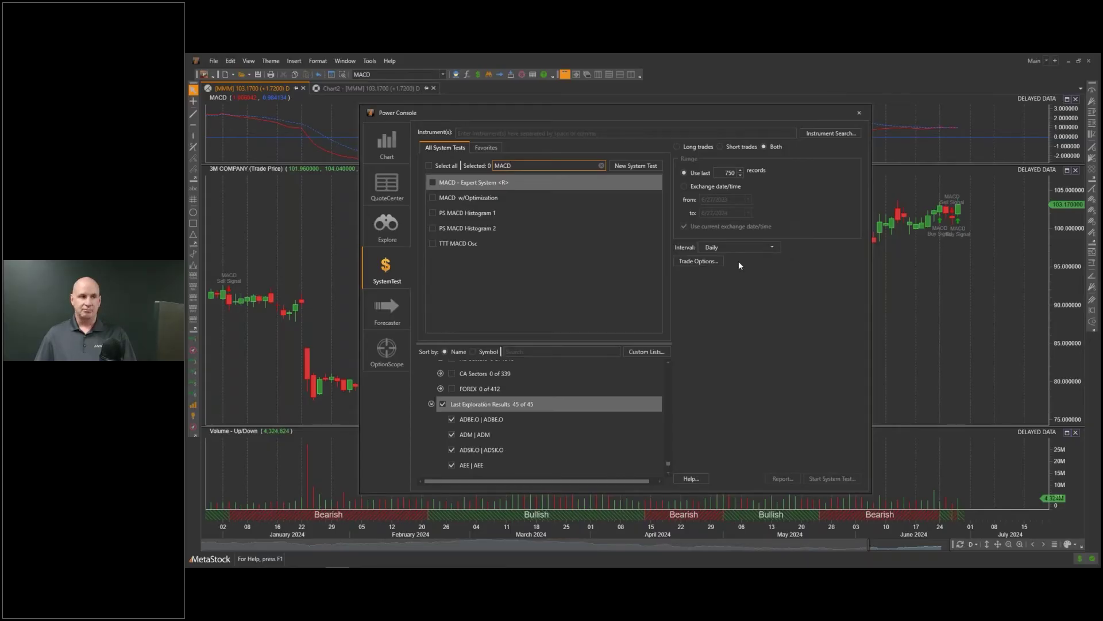
{"action": "left_click", "coordinate": [706, 261]}
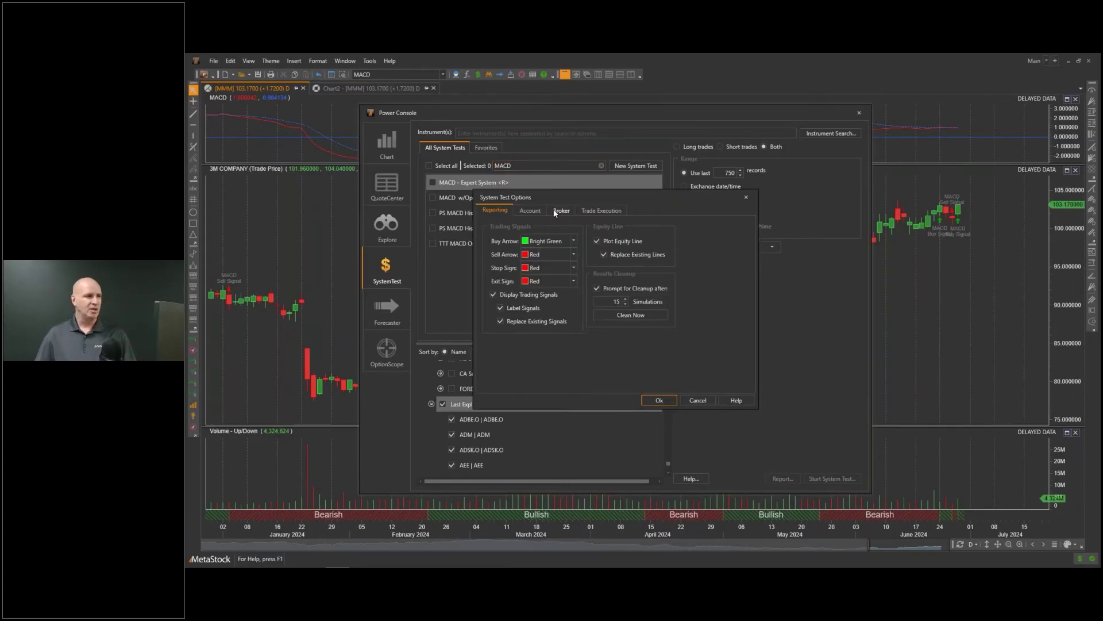
{"action": "left_click", "coordinate": [528, 209]}
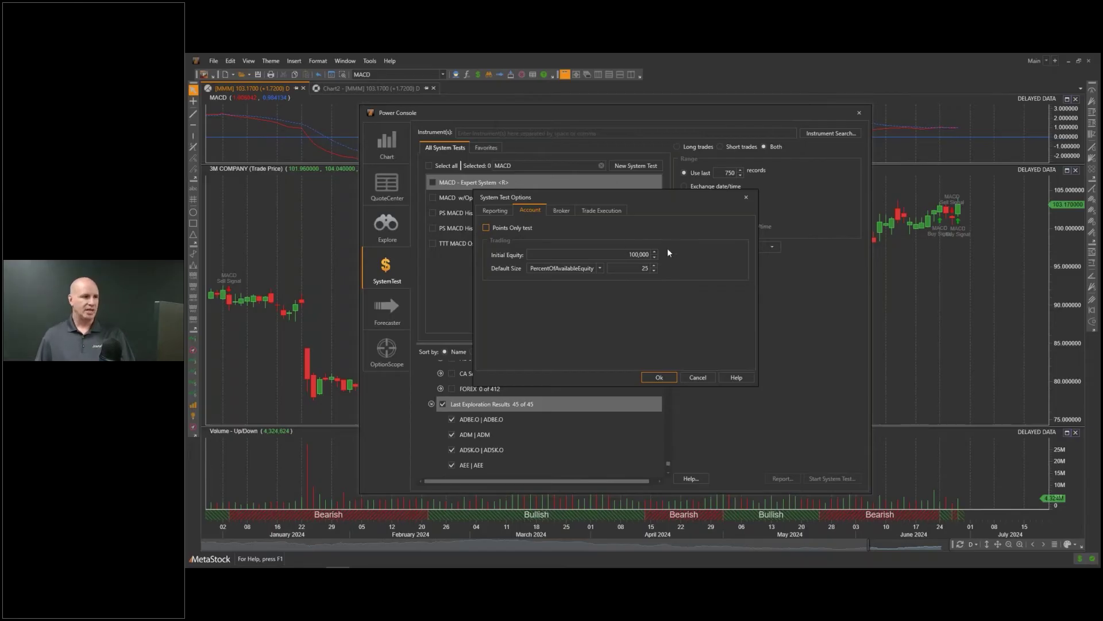
{"action": "left_click", "coordinate": [641, 271]}
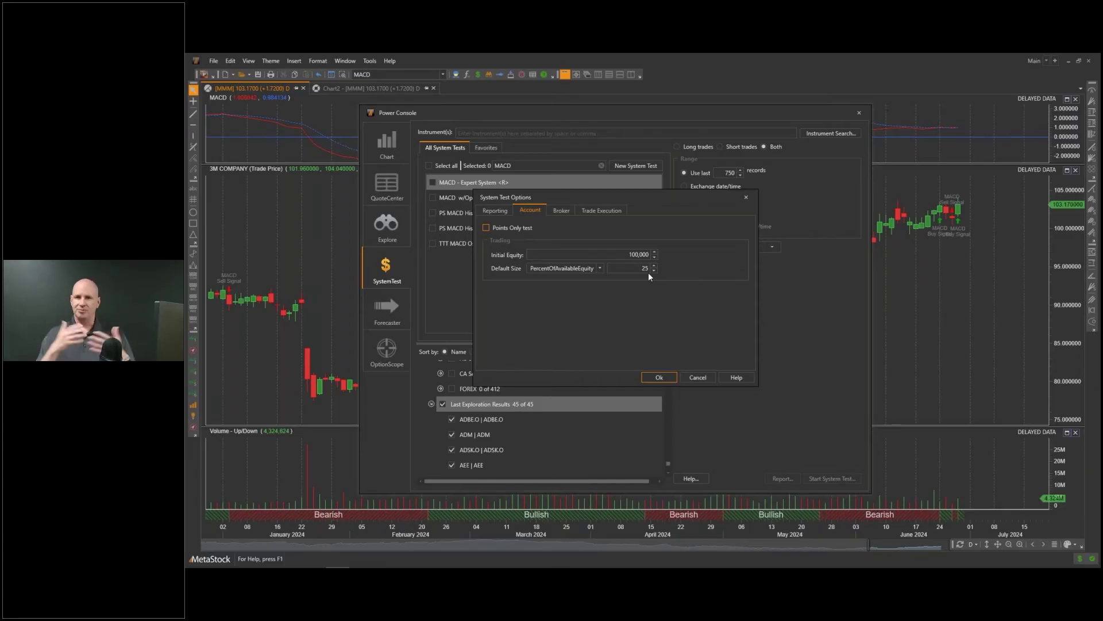
{"action": "left_click", "coordinate": [563, 269]}
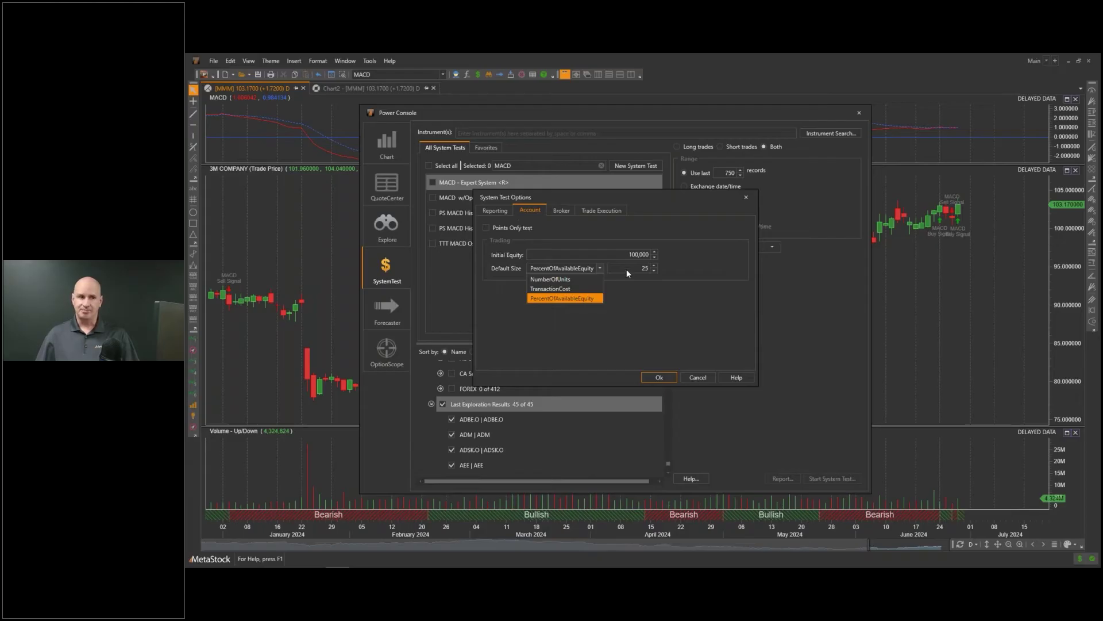
{"action": "left_click", "coordinate": [657, 347]}
{"action": "left_click", "coordinate": [559, 211]}
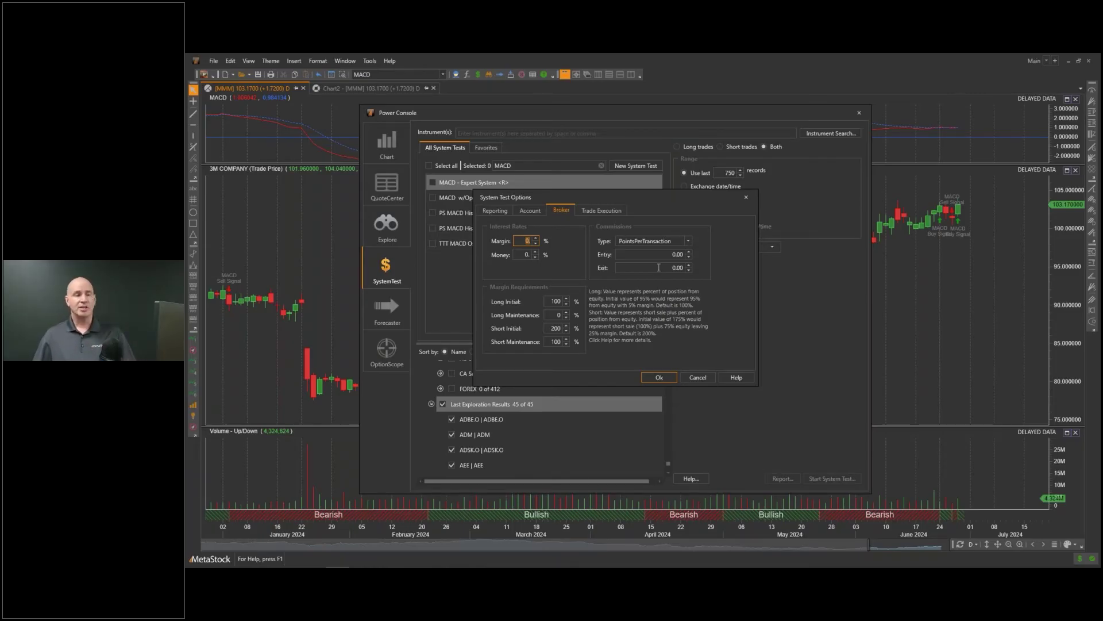
{"action": "left_click", "coordinate": [607, 211]}
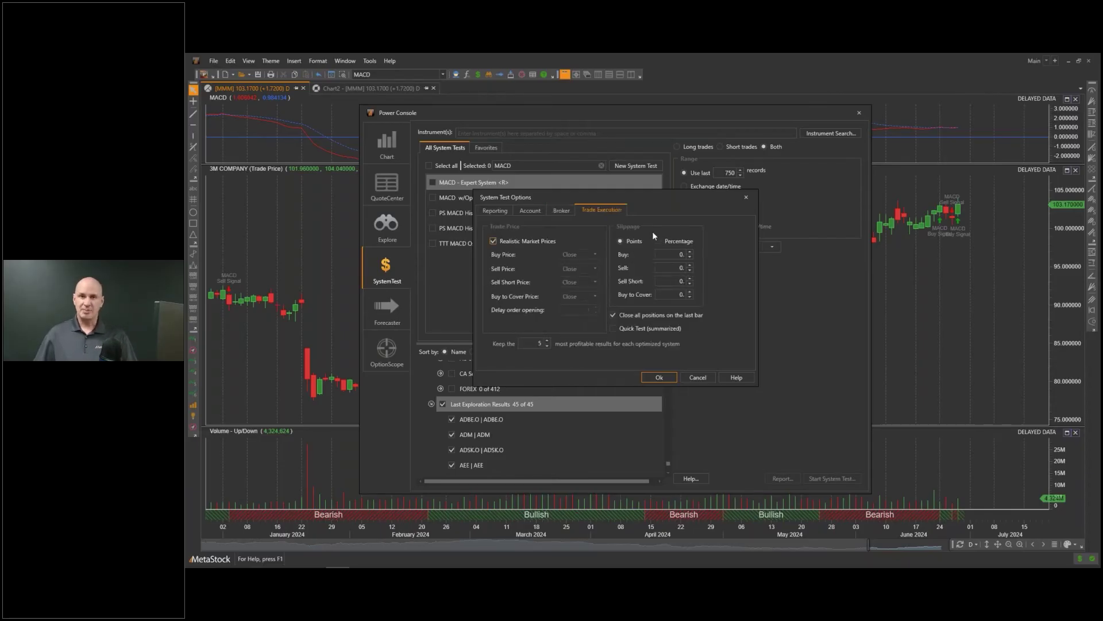
{"action": "left_click", "coordinate": [658, 378]}
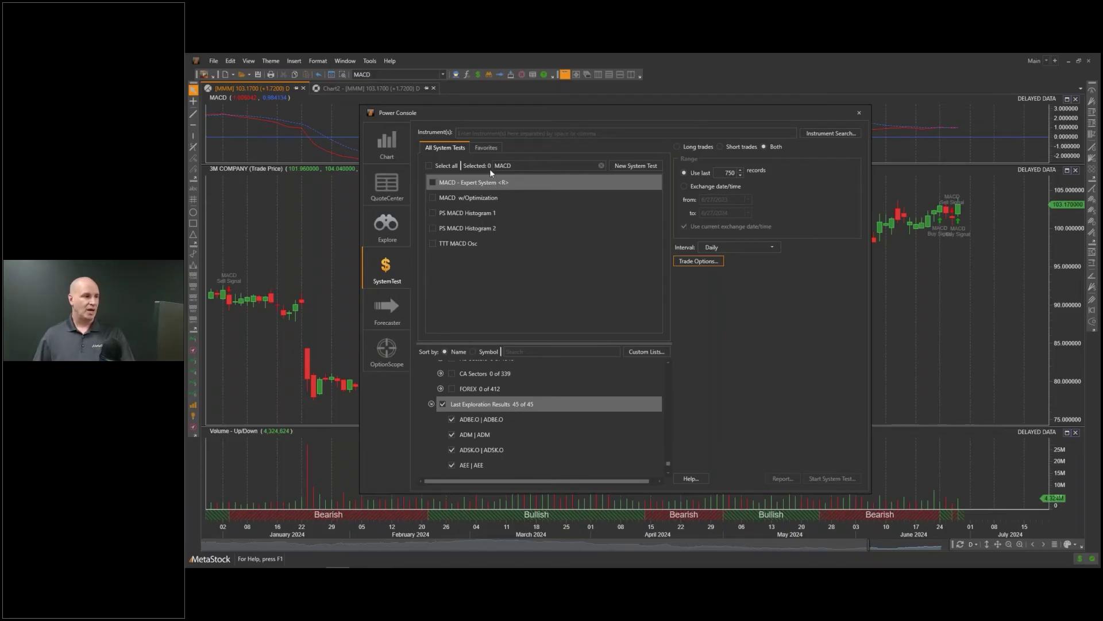
Backtest MACD - Expert System on the 45 exploration stocks and view the results report
{"action": "left_click", "coordinate": [433, 183]}
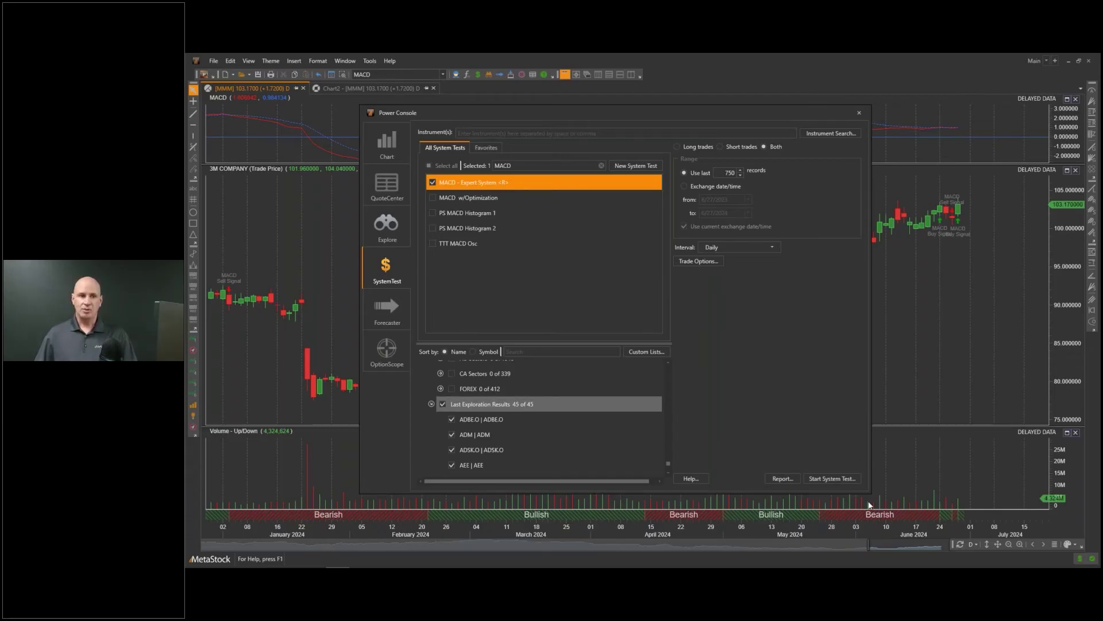
{"action": "left_click", "coordinate": [841, 477]}
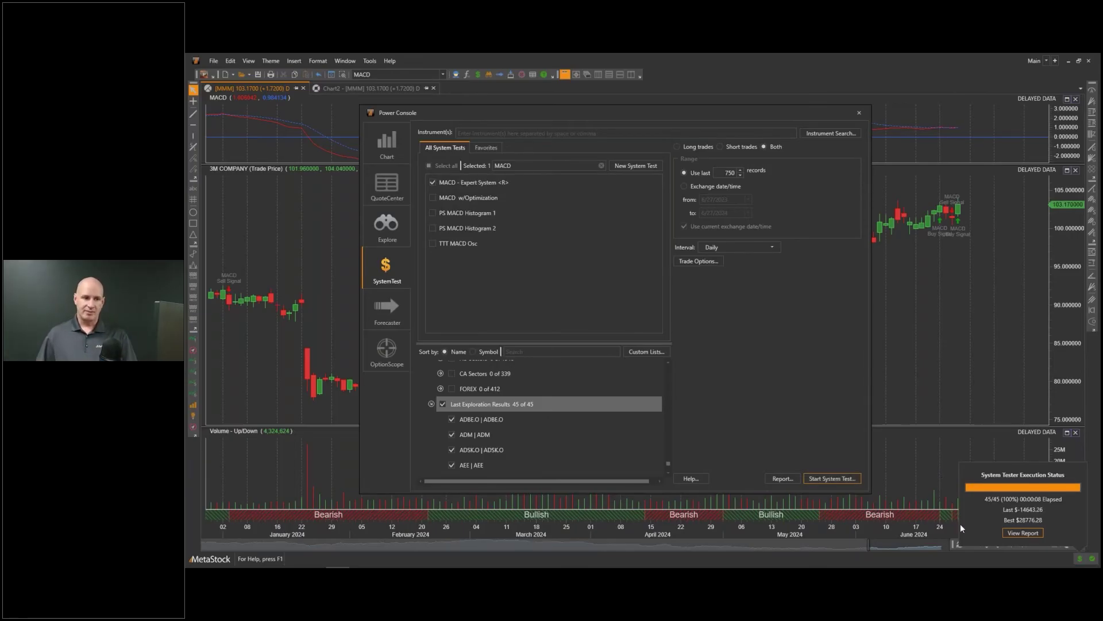
{"action": "left_click", "coordinate": [1018, 533]}
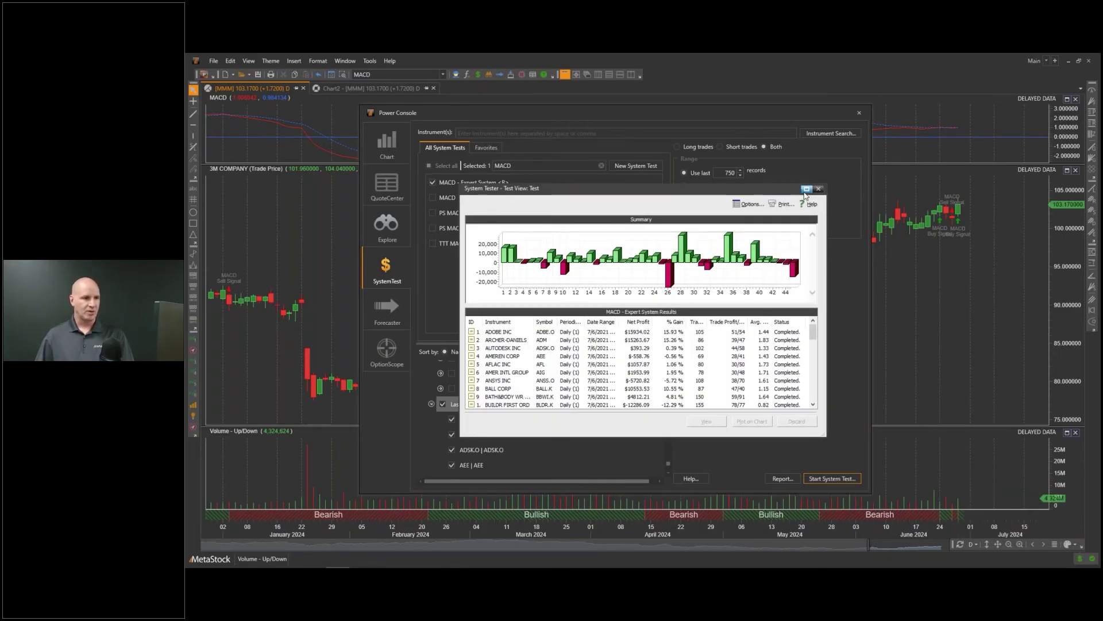
Maximize the report, sort by Net Profit ascending, and select FORTINET at the top
{"action": "left_click", "coordinate": [806, 192]}
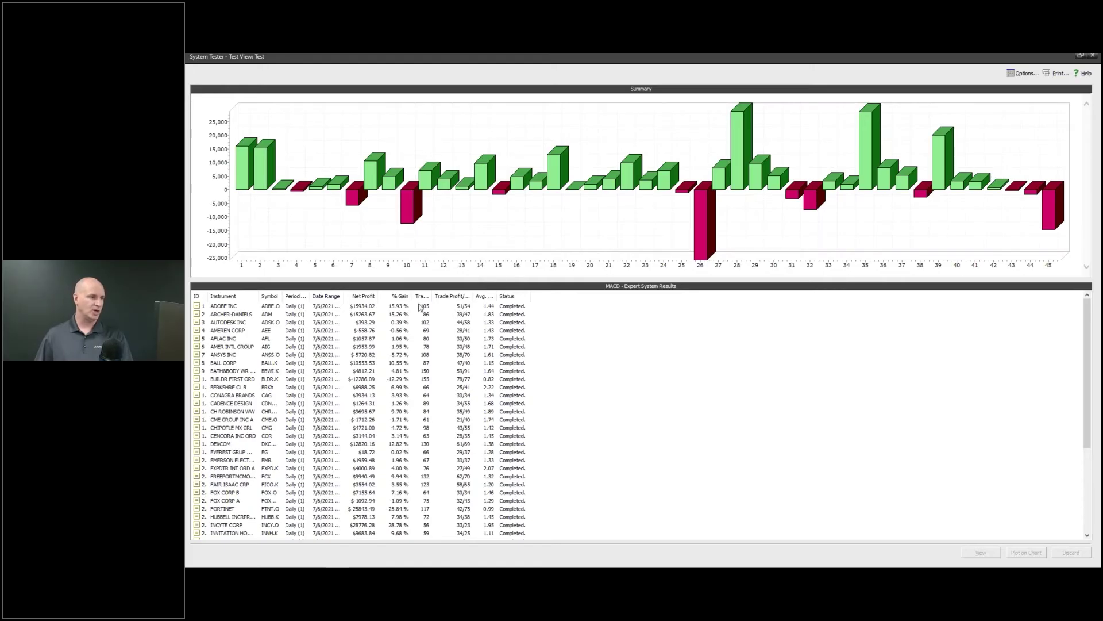
{"action": "left_click", "coordinate": [364, 296]}
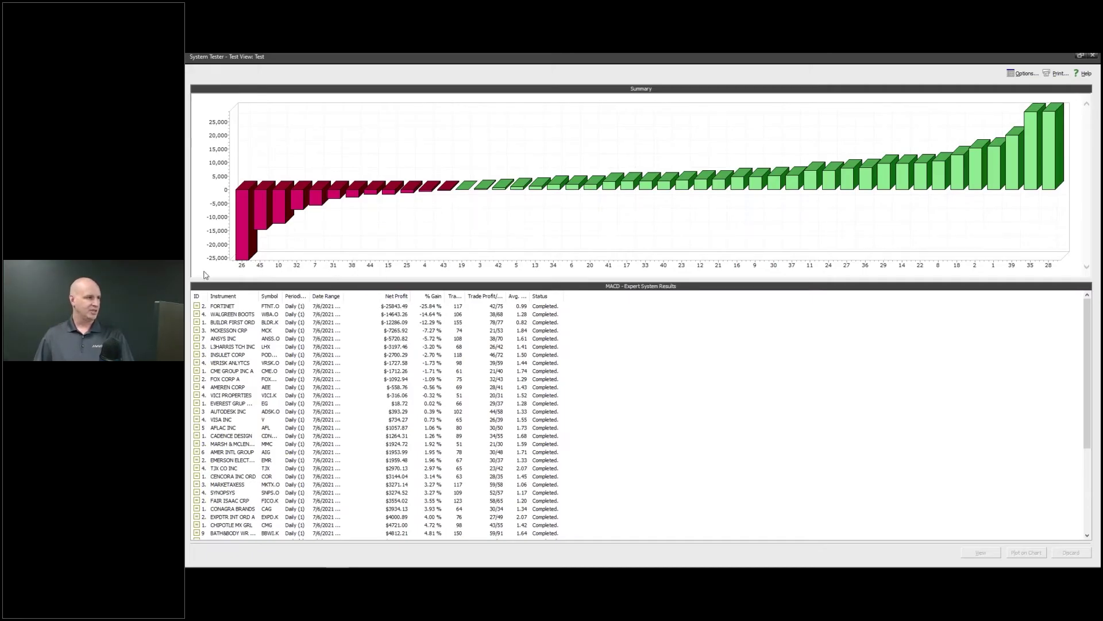
{"action": "left_click", "coordinate": [237, 307]}
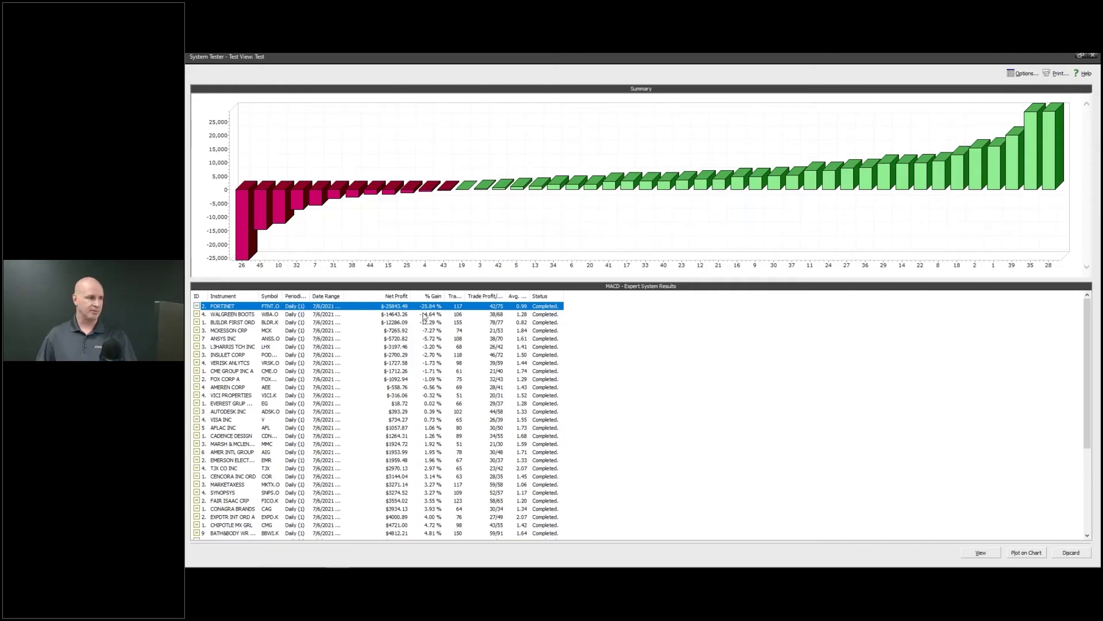
Sort the results by % Gain descending so INCYTE CORP at $28,776.28 leads
{"action": "left_click", "coordinate": [435, 297]}
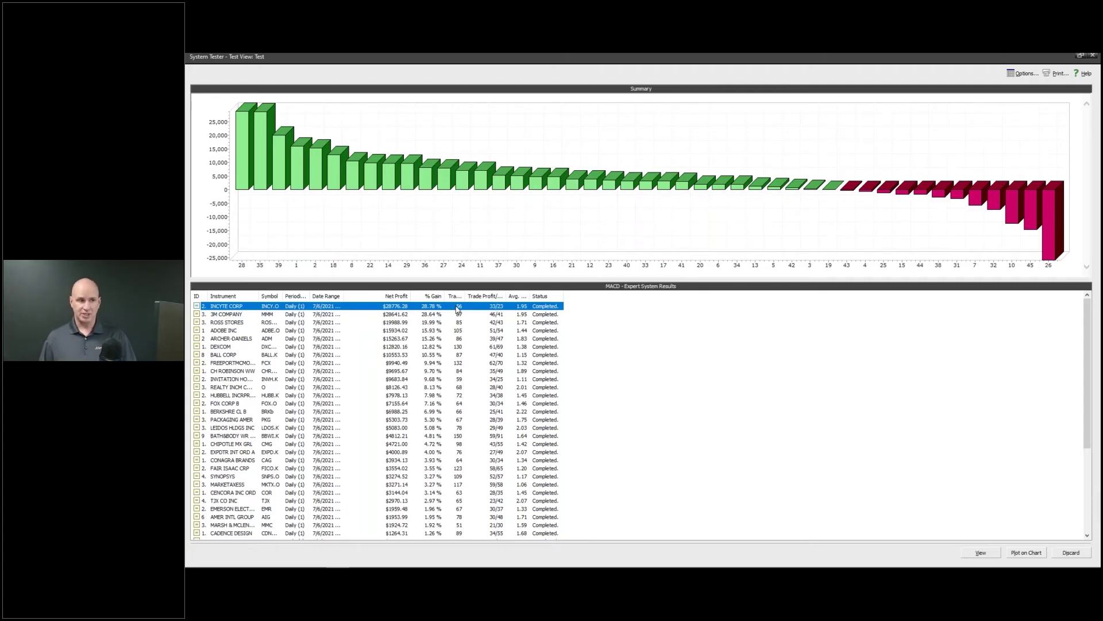
Open INCYTE CORP's Result Details and highlight Average Profit $1356.92 and Average Loss -695.74
{"action": "double_click", "coordinate": [457, 307]}
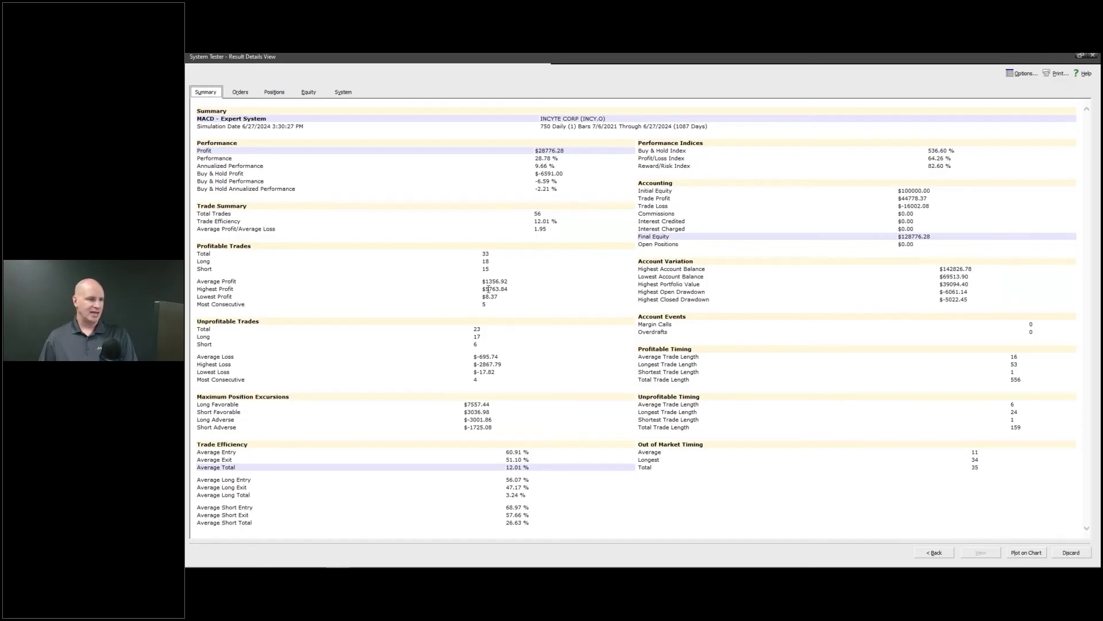
{"action": "left_click_drag", "start_coordinate": [486, 281], "coordinate": [509, 279]}
{"action": "left_click_drag", "start_coordinate": [477, 357], "coordinate": [498, 357]}
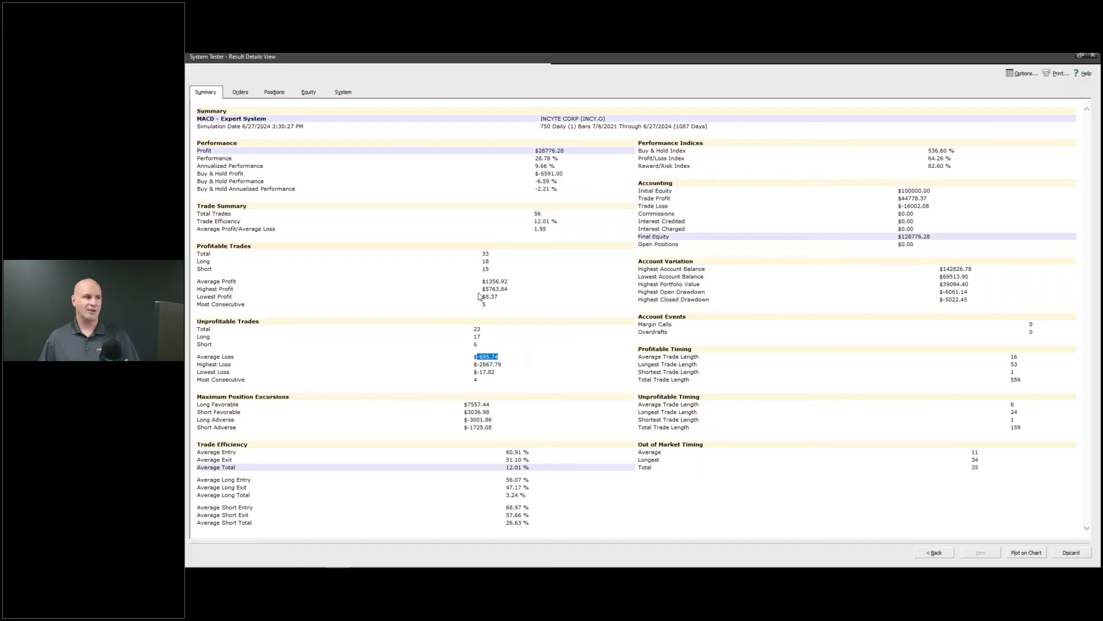
{"action": "left_click_drag", "start_coordinate": [482, 283], "coordinate": [509, 282]}
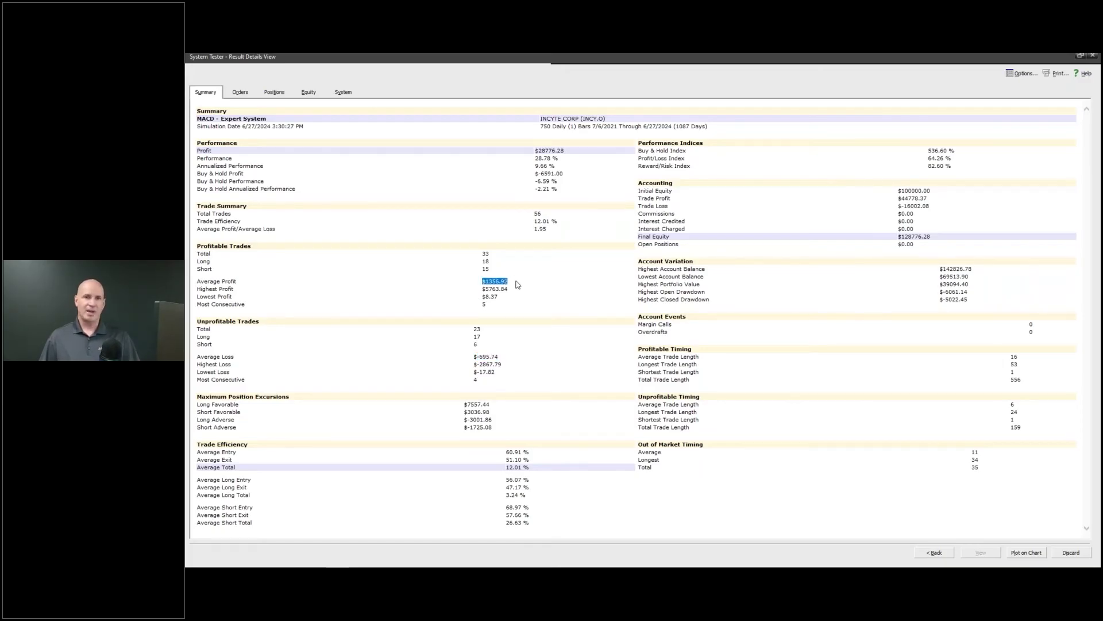
{"action": "mouse_move", "coordinate": [476, 356]}
{"action": "left_mouse_down"}
{"action": "mouse_move", "coordinate": [506, 359]}
{"action": "mouse_move", "coordinate": [471, 363]}
{"action": "left_mouse_up"}
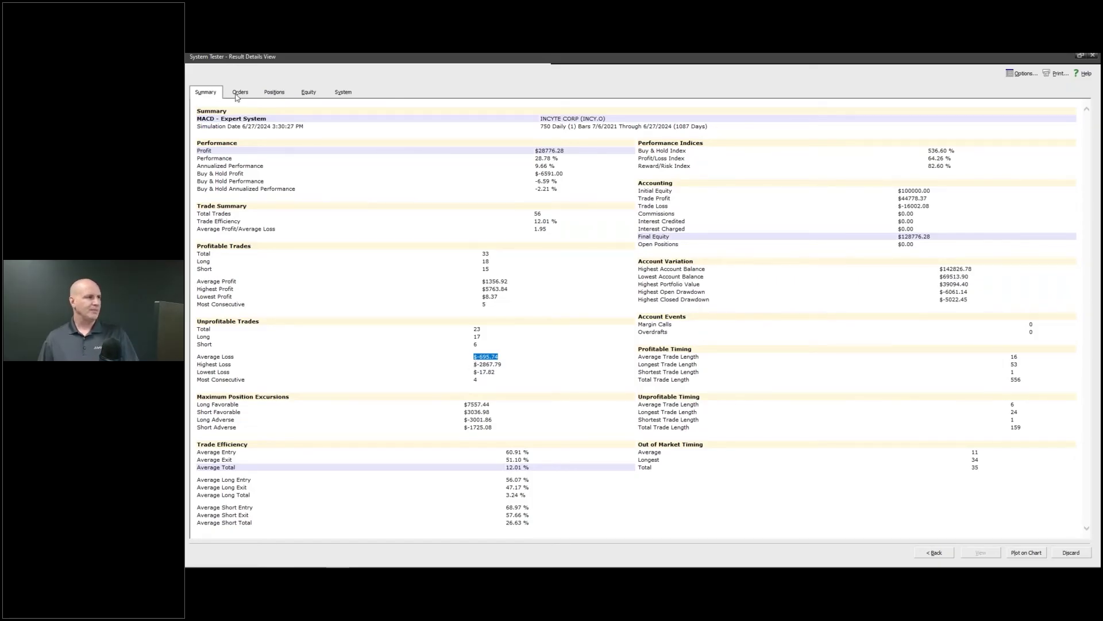
Step through INCYTE CORP's Orders and Positions pages, ending on its Equity chart
{"action": "left_click", "coordinate": [274, 93]}
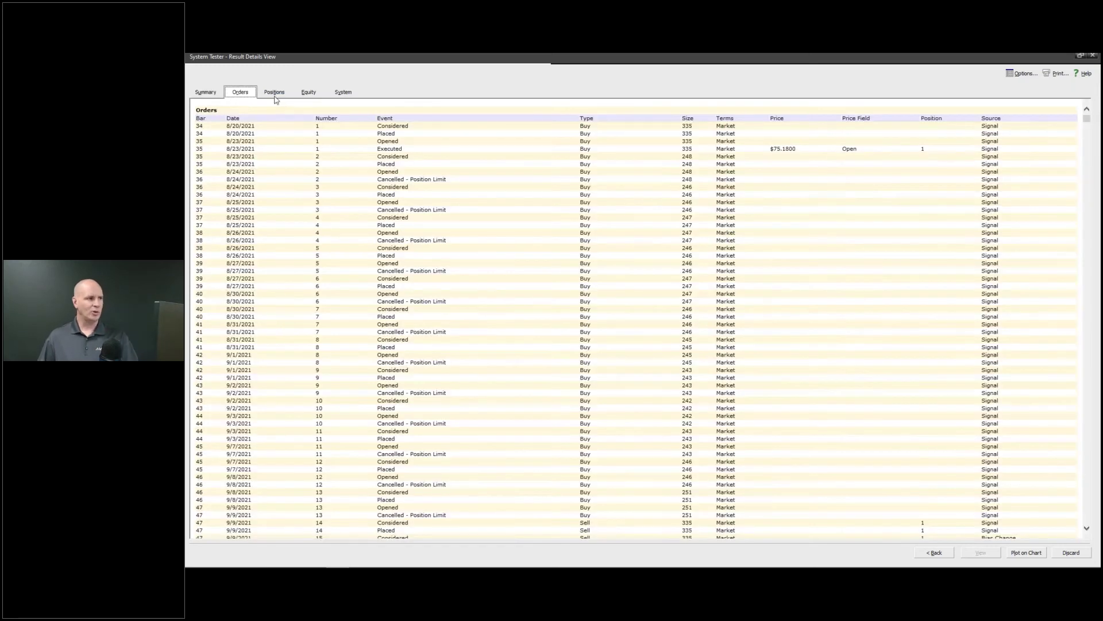
{"action": "left_click", "coordinate": [274, 94]}
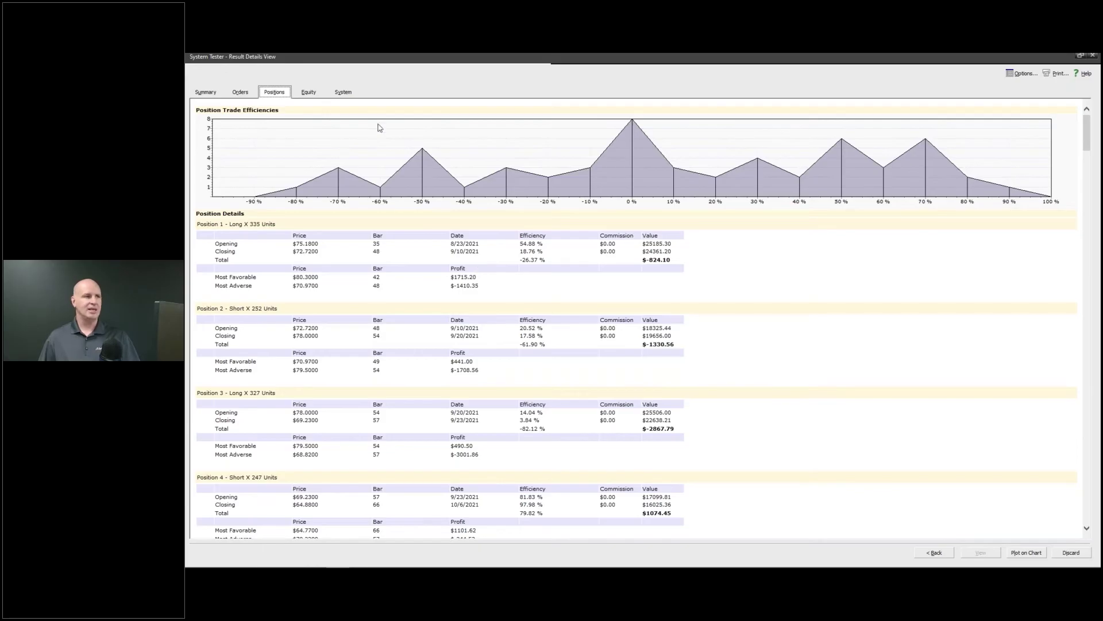
{"action": "left_click", "coordinate": [306, 93]}
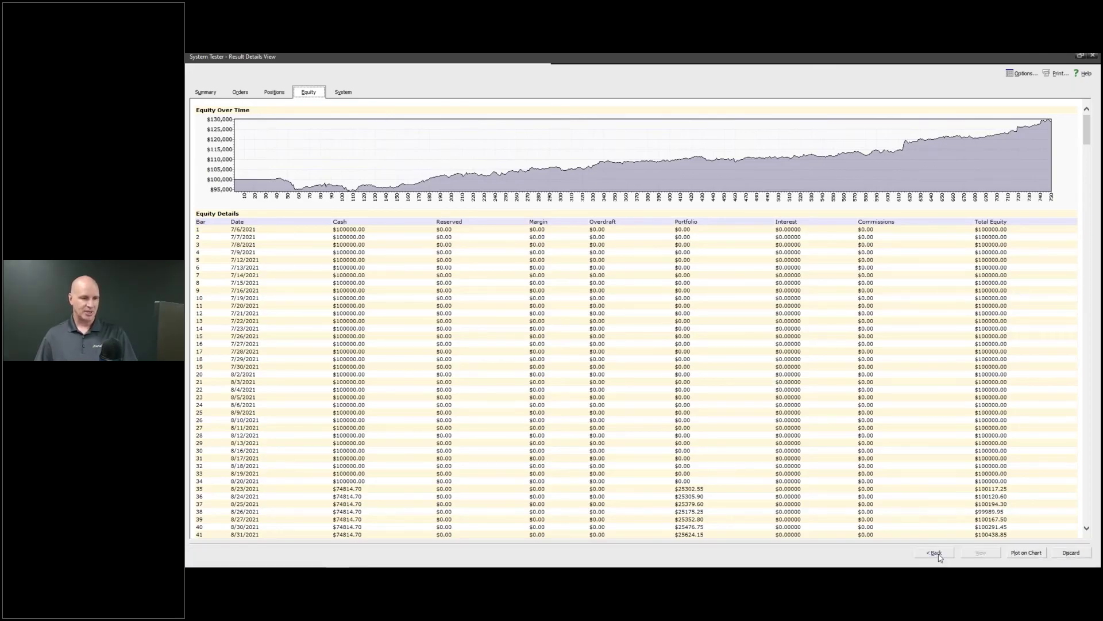
Go back to the tested-stocks list and view the equity curve for 3M COMPANY
{"action": "left_click", "coordinate": [935, 553]}
{"action": "double_click", "coordinate": [245, 314]}
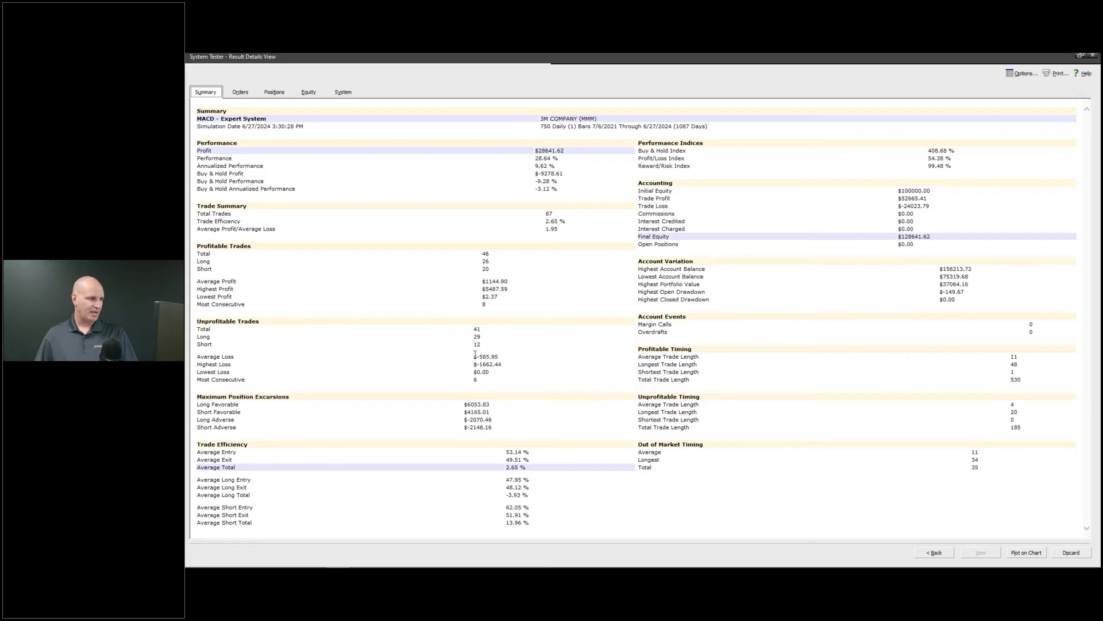
{"action": "left_click", "coordinate": [313, 97]}
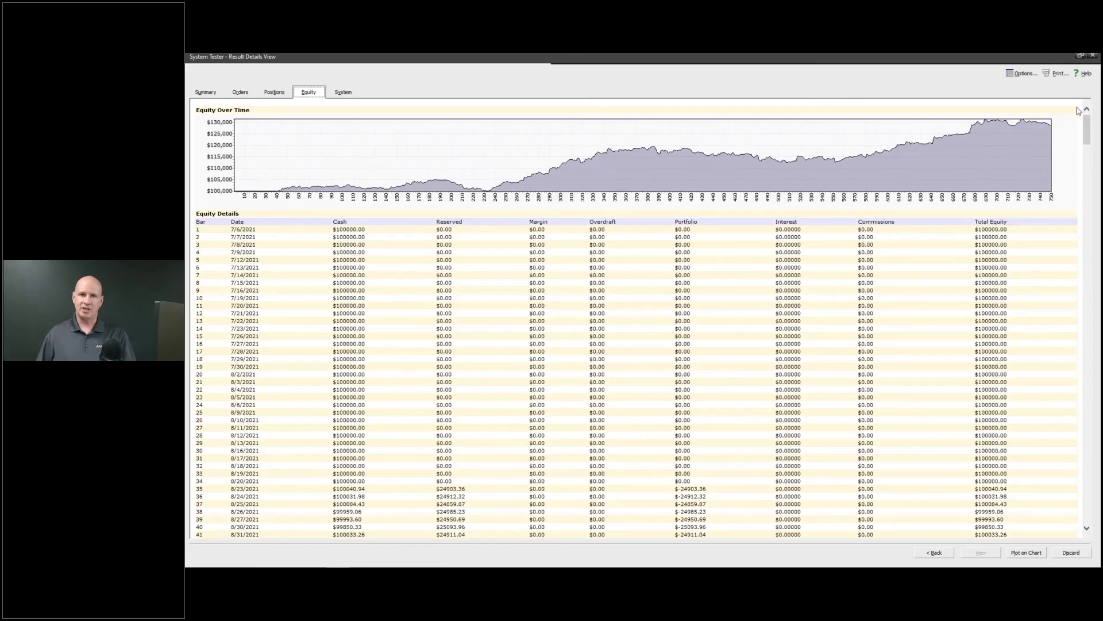
{"action": "mouse_move", "coordinate": [911, 556]}
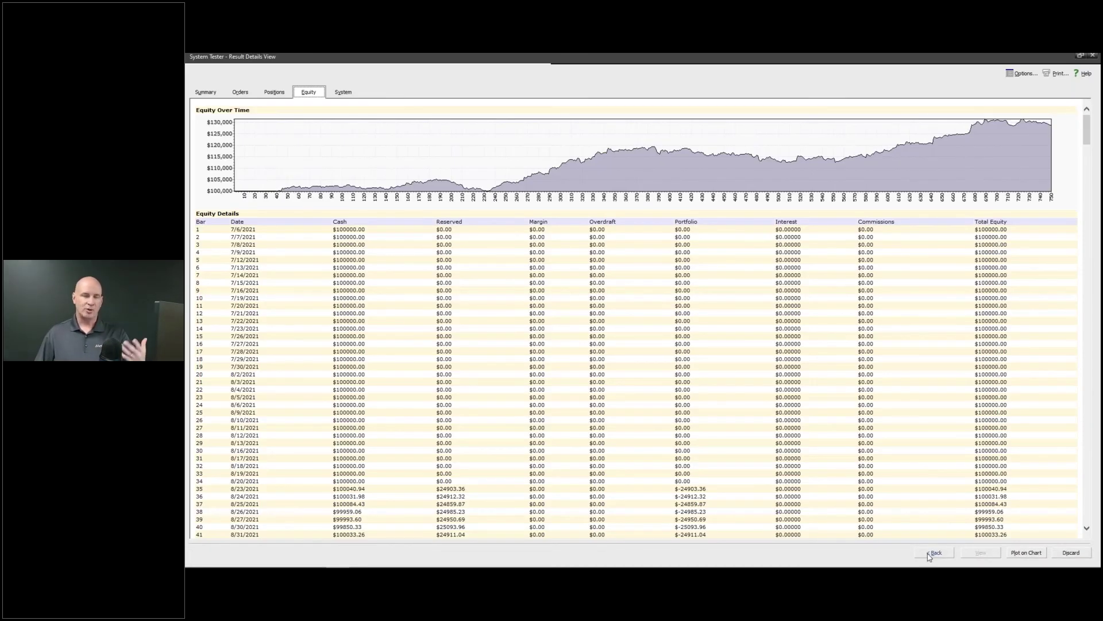
Go back to the tested-stocks list and view the ROSS STORES equity curve
{"action": "left_click", "coordinate": [930, 552]}
{"action": "left_click", "coordinate": [242, 324]}
{"action": "double_click", "coordinate": [242, 325]}
{"action": "left_click", "coordinate": [311, 93]}
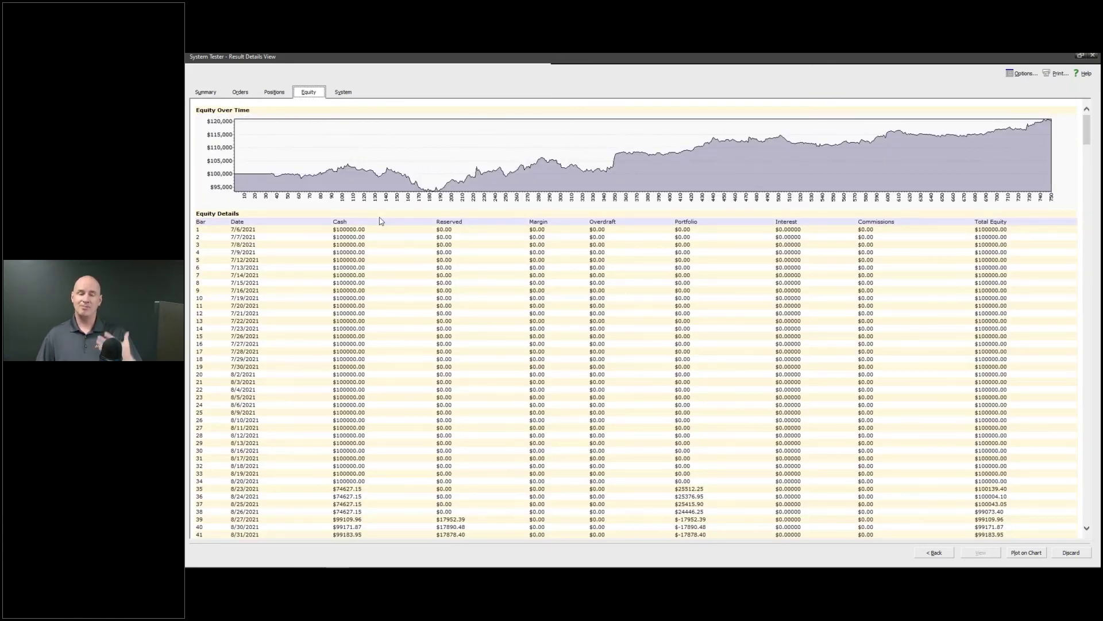
Go back to the list and view the FORTINET equity curve falling from $100,000
{"action": "left_click", "coordinate": [944, 552]}
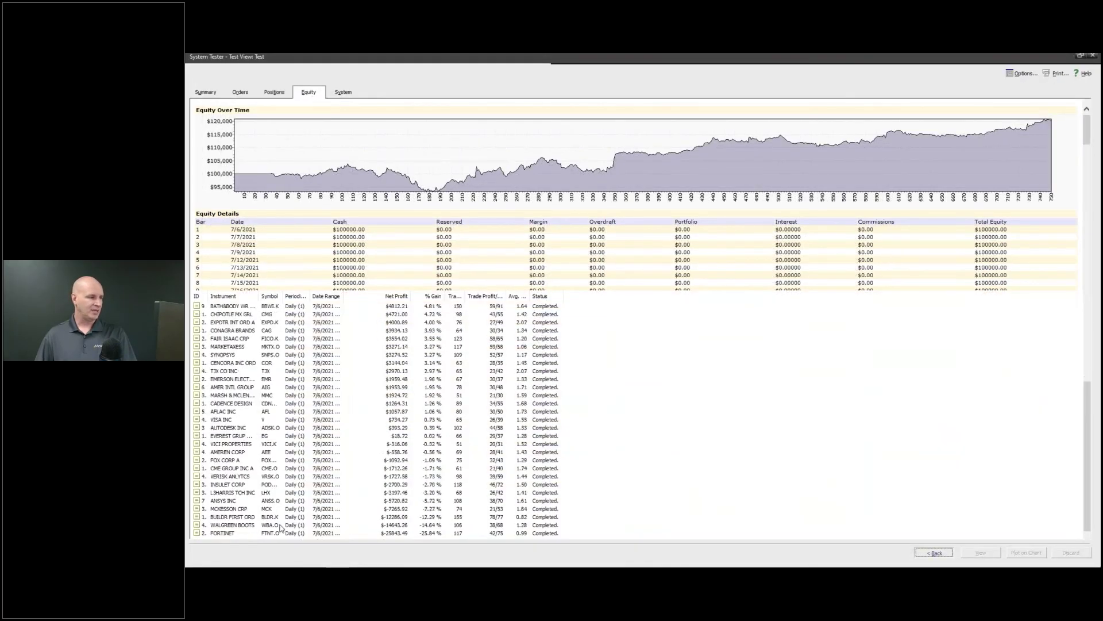
{"action": "double_click", "coordinate": [236, 534]}
{"action": "left_click", "coordinate": [305, 94]}
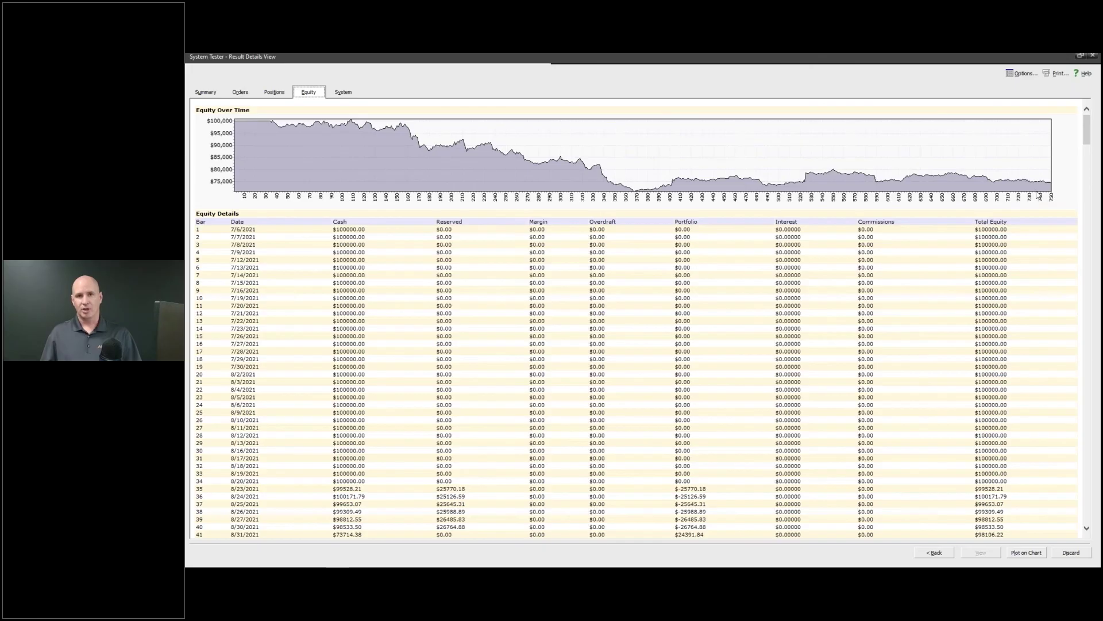
Leave FORTINET's details, re-maximize the System Tester window, and scroll the ranked results list
{"action": "left_click", "coordinate": [935, 550]}
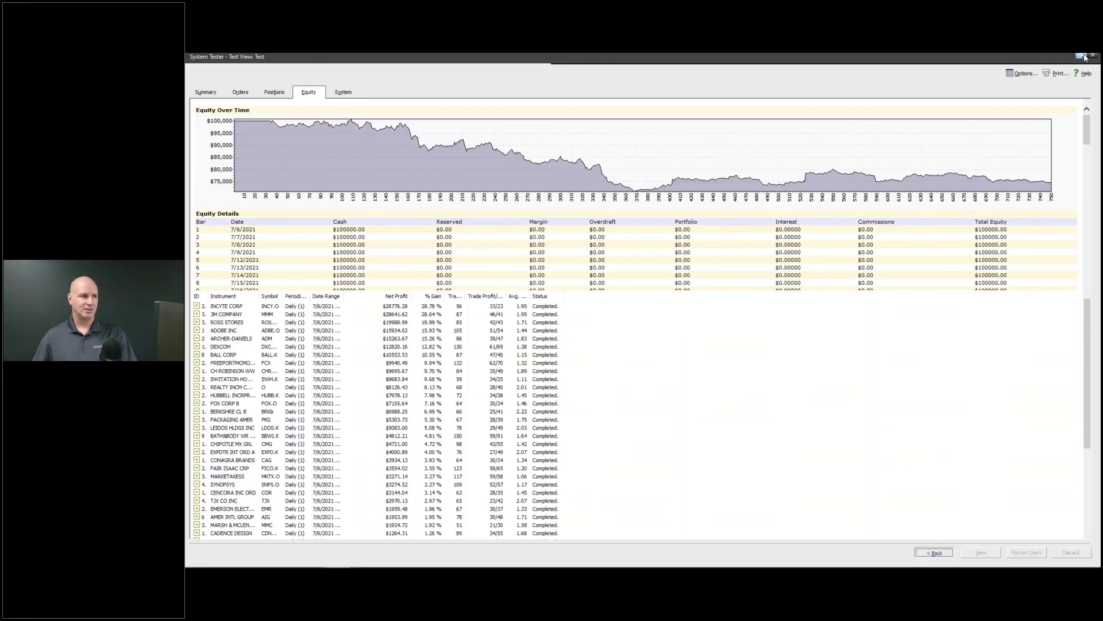
{"action": "left_click", "coordinate": [1081, 55]}
{"action": "left_click", "coordinate": [804, 191]}
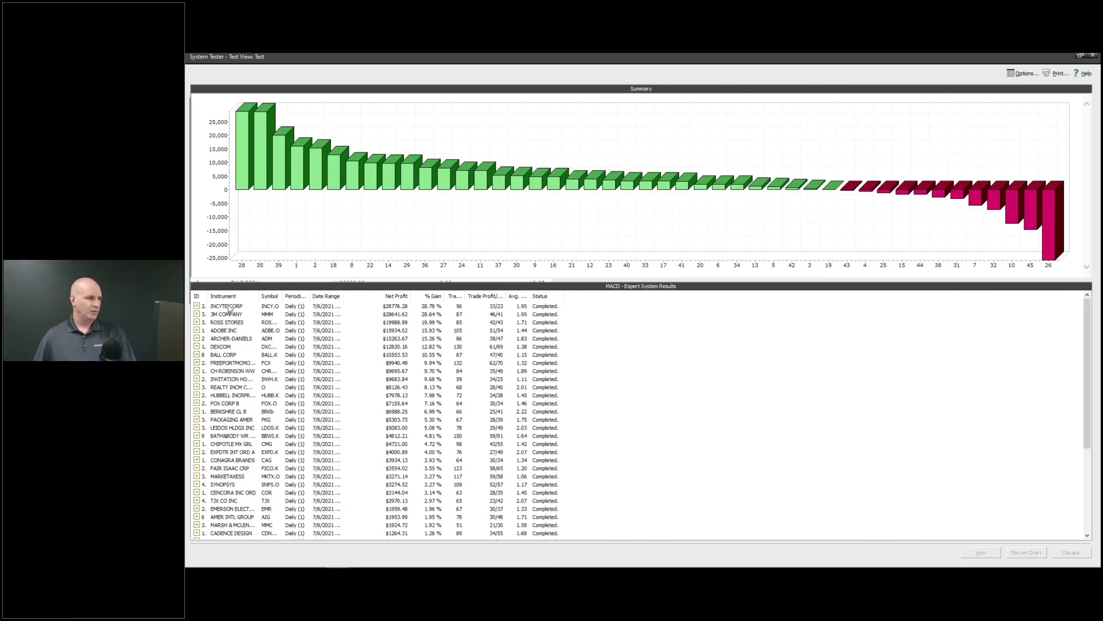
{"action": "scroll", "coordinate": [232, 322], "scroll_direction": "down", "scroll_amount": 6}
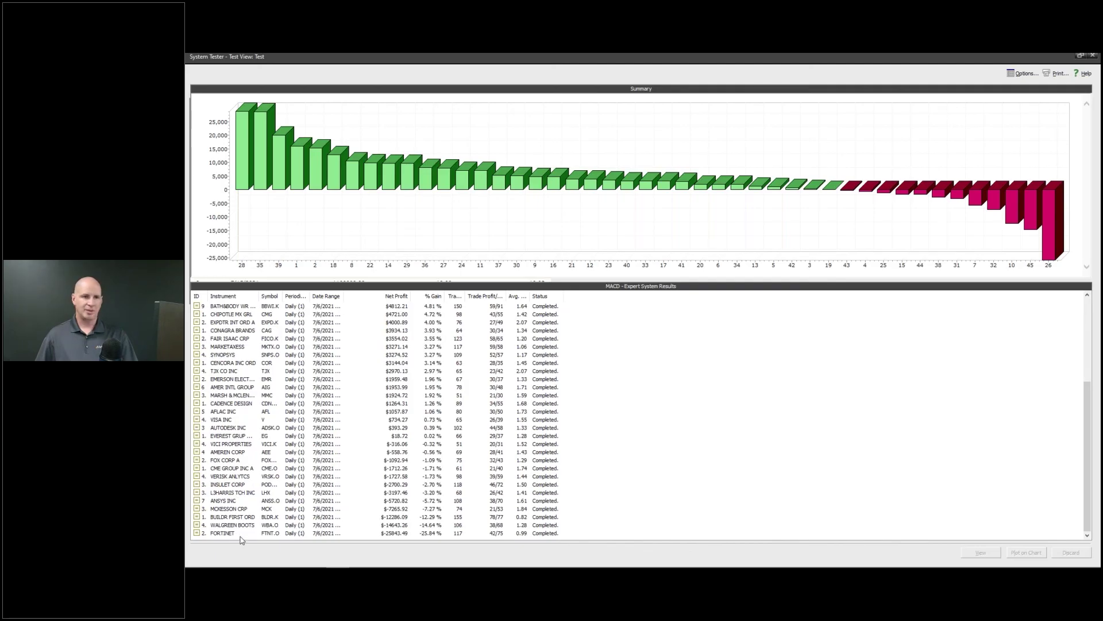
{"action": "scroll", "coordinate": [307, 510], "scroll_direction": "up", "scroll_amount": 6}
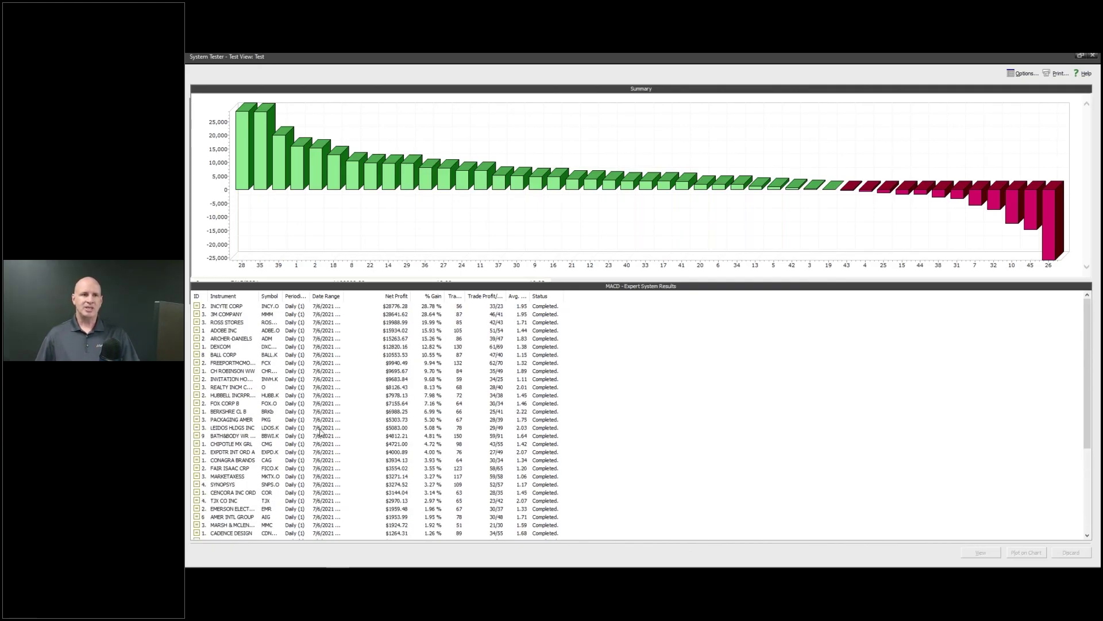